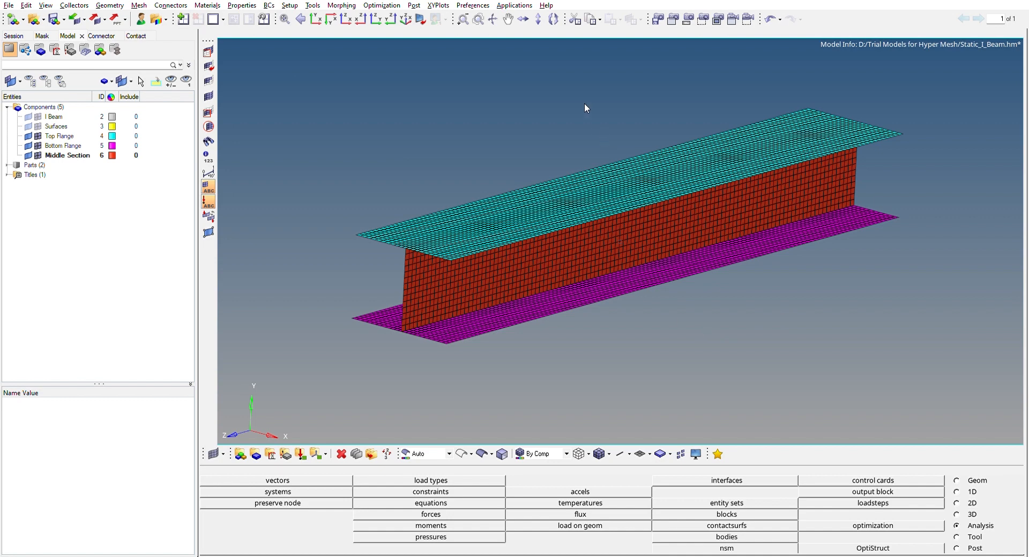
# Create a material with the MAT1 card image and name it Steel
pyautogui.moveTo(596, 131)
pyautogui.keyDown('ctrl'); pyautogui.mouseDown()
pyautogui.moveTo(602, 137)
pyautogui.moveTo(572, 130)
pyautogui.moveTo(558, 108)
pyautogui.moveTo(708, 125)
pyautogui.moveTo(632, 108)
pyautogui.moveTo(533, 120)
pyautogui.moveTo(544, 103)
pyautogui.moveTo(645, 104)
pyautogui.moveTo(528, 111)
pyautogui.moveTo(574, 96)
pyautogui.moveTo(608, 103)
pyautogui.moveTo(532, 113)
pyautogui.moveTo(588, 95)
pyautogui.mouseUp(); pyautogui.keyUp('ctrl')
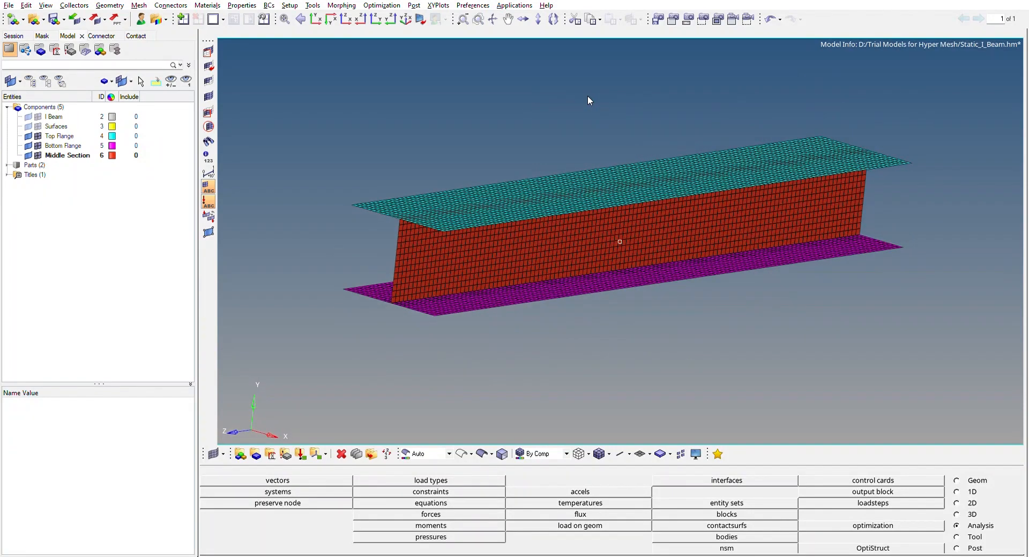
pyautogui.moveTo(396, 134)
pyautogui.keyDown('ctrl'); pyautogui.mouseDown()
pyautogui.moveTo(392, 156)
pyautogui.moveTo(447, 167)
pyautogui.moveTo(399, 154)
pyautogui.mouseUp(); pyautogui.keyUp('ctrl')
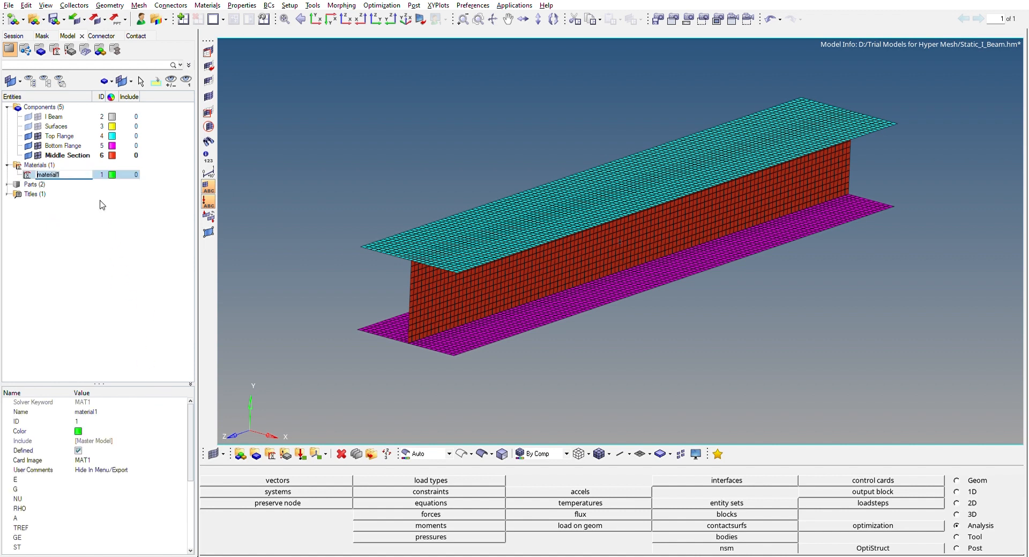
pyautogui.write('Steel')
pyautogui.press('Return')
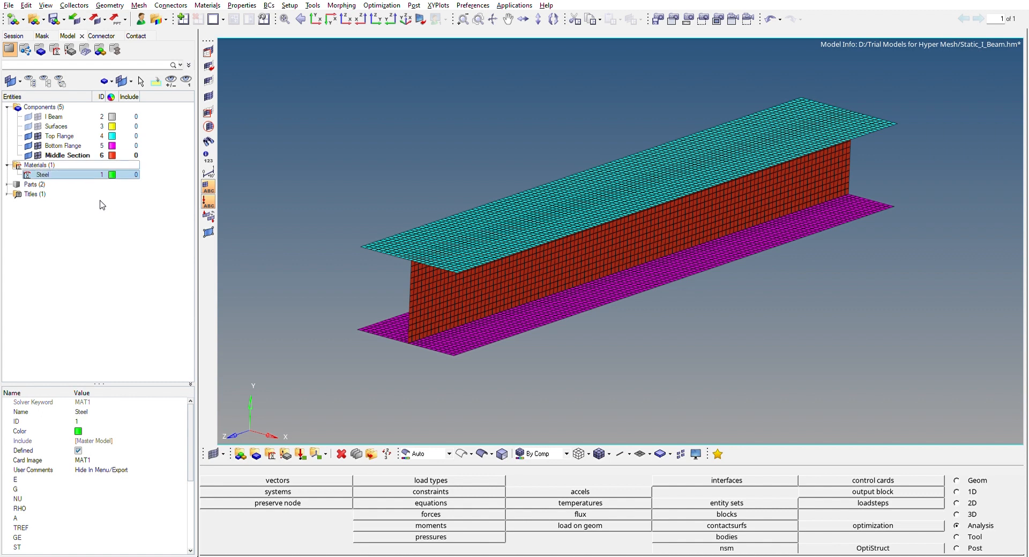
# Set the Steel material's E to 210000, G to 80769.2 and NU to 0.3
pyautogui.click(102, 479)
pyautogui.write('210000')
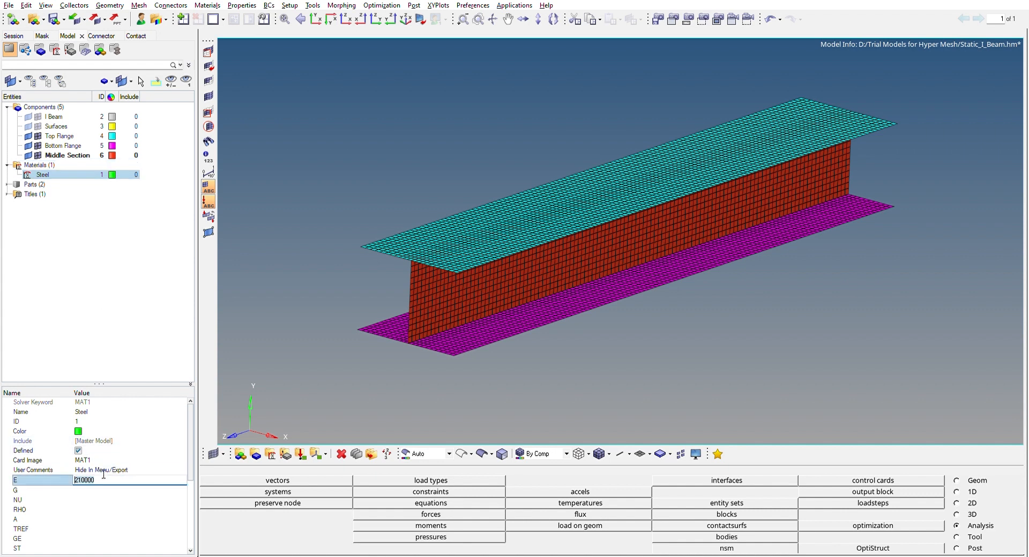
pyautogui.press('Return')
pyautogui.click(100, 487)
pyautogui.press('Return')
pyautogui.click(102, 494)
pyautogui.press('Return')
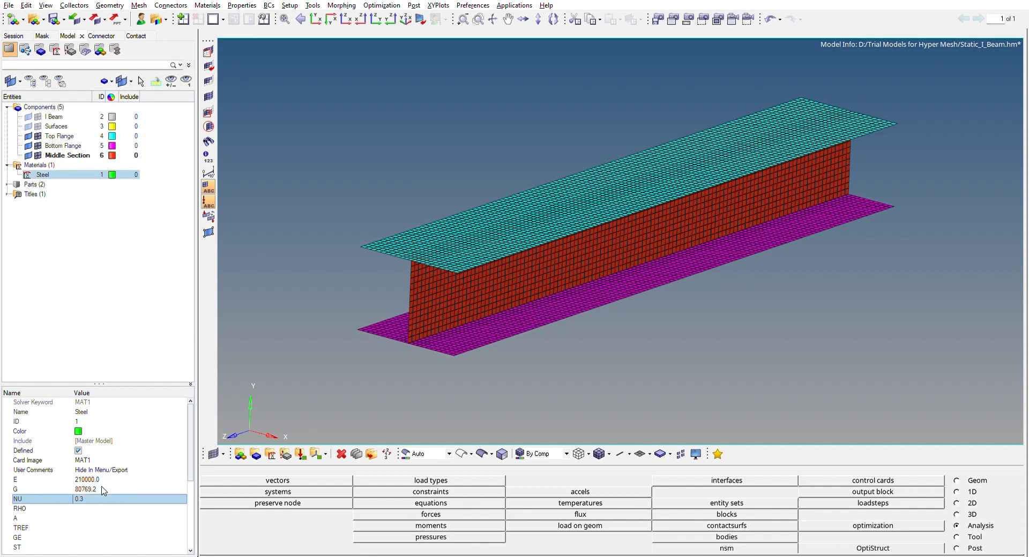
pyautogui.click(127, 278)
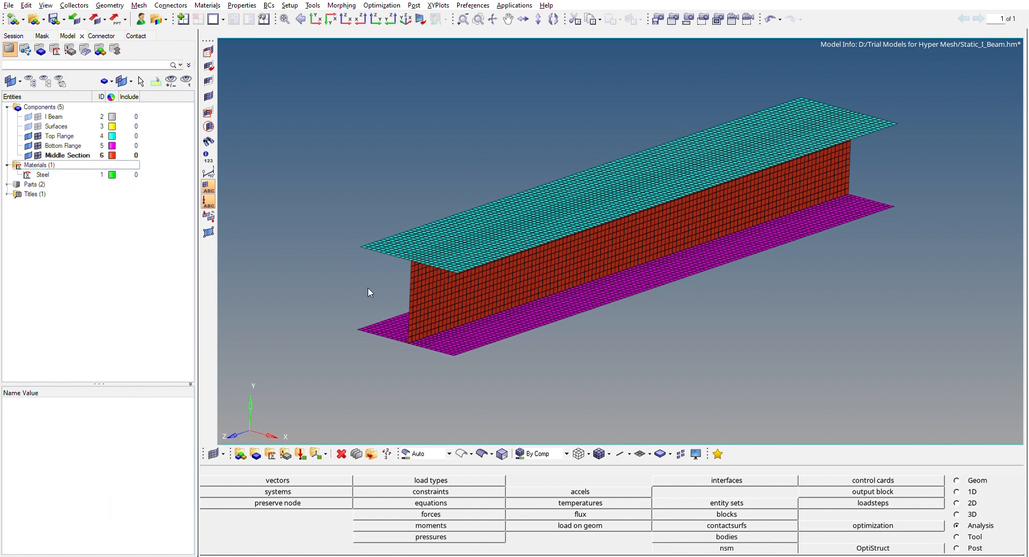
# Create a property with the PSHELL card image and name it Shell Property
pyautogui.keyDown('ctrl'); pyautogui.moveTo(458, 143); pyautogui.dragTo(339, 212); pyautogui.keyUp('ctrl')
pyautogui.keyDown('ctrl'); pyautogui.scroll(3, 423, 318); pyautogui.keyUp('ctrl')
pyautogui.keyDown('ctrl'); pyautogui.scroll(-3, 413, 295); pyautogui.keyUp('ctrl')
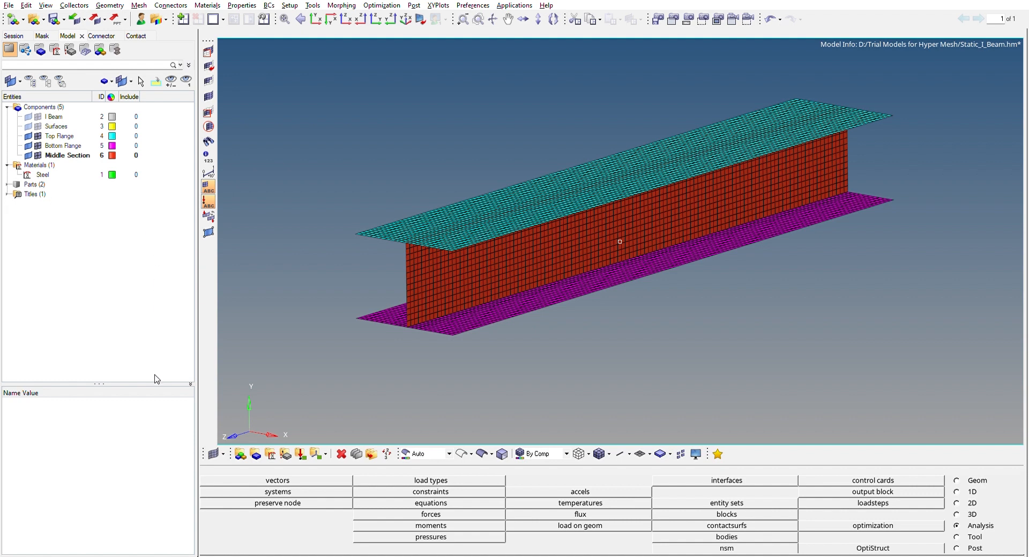
pyautogui.click(145, 473)
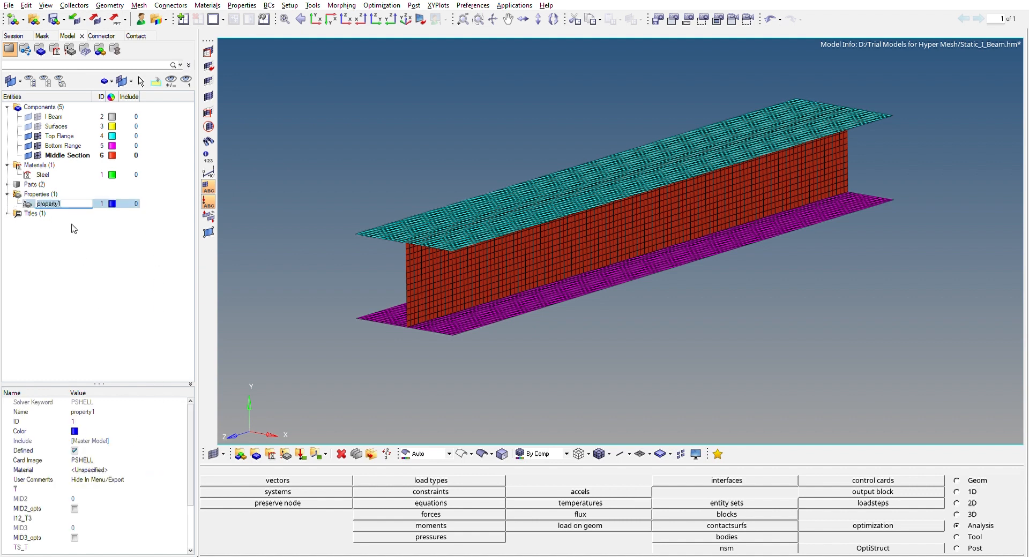
pyautogui.write('Shell Property')
pyautogui.press('Return')
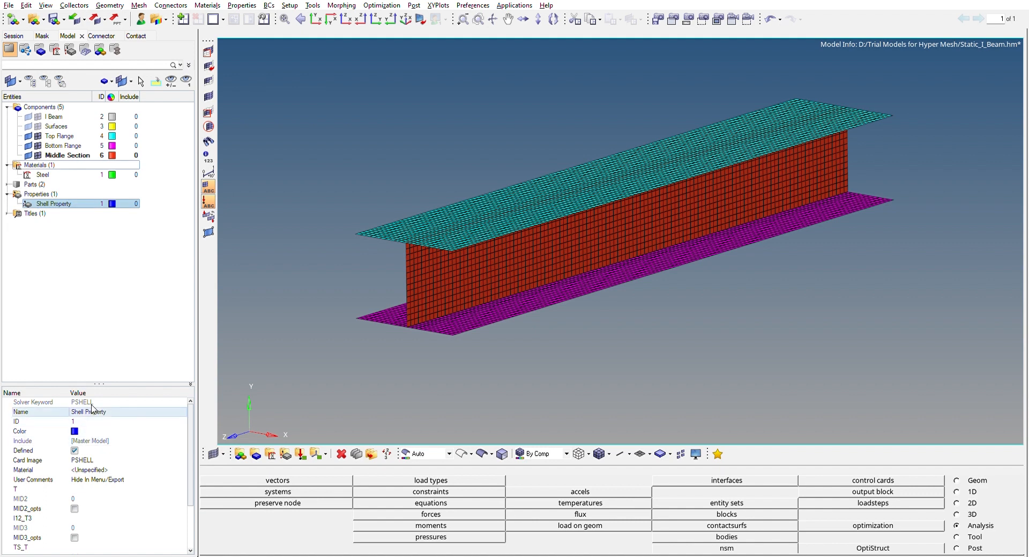
# Assign the Steel material to Shell Property and set its thickness T to 1.2
pyautogui.click(97, 457)
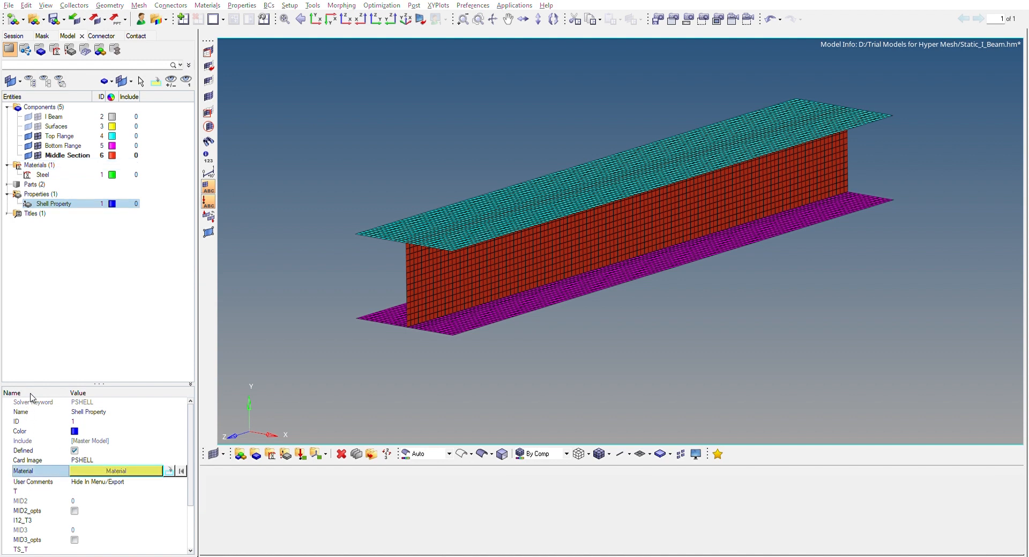
pyautogui.click(134, 520)
pyautogui.click(99, 490)
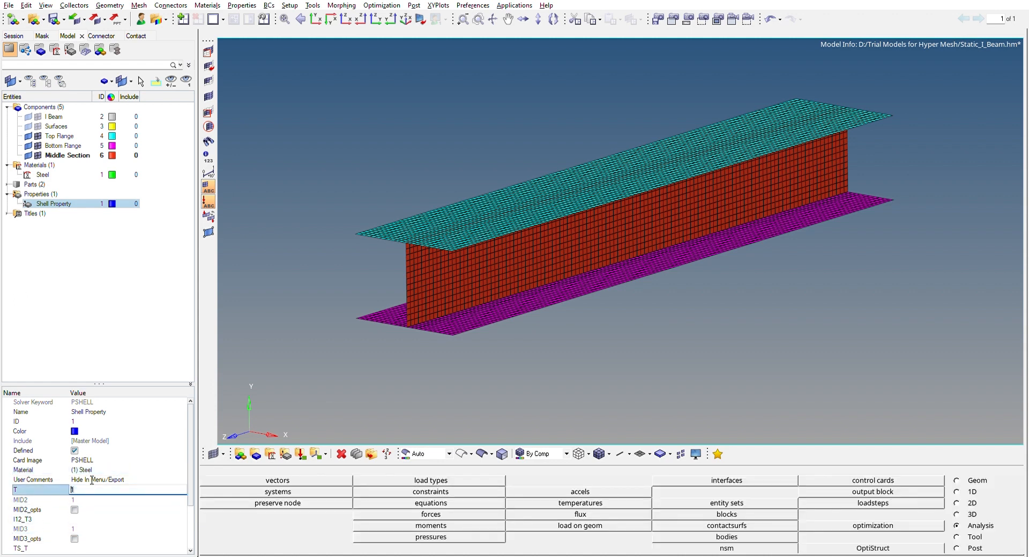
pyautogui.press('Return')
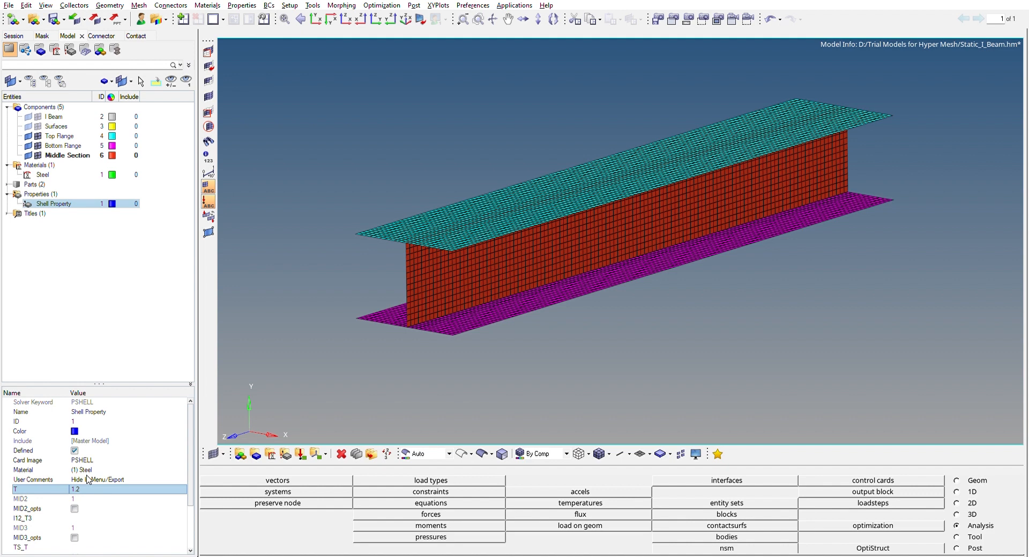
pyautogui.click(87, 290)
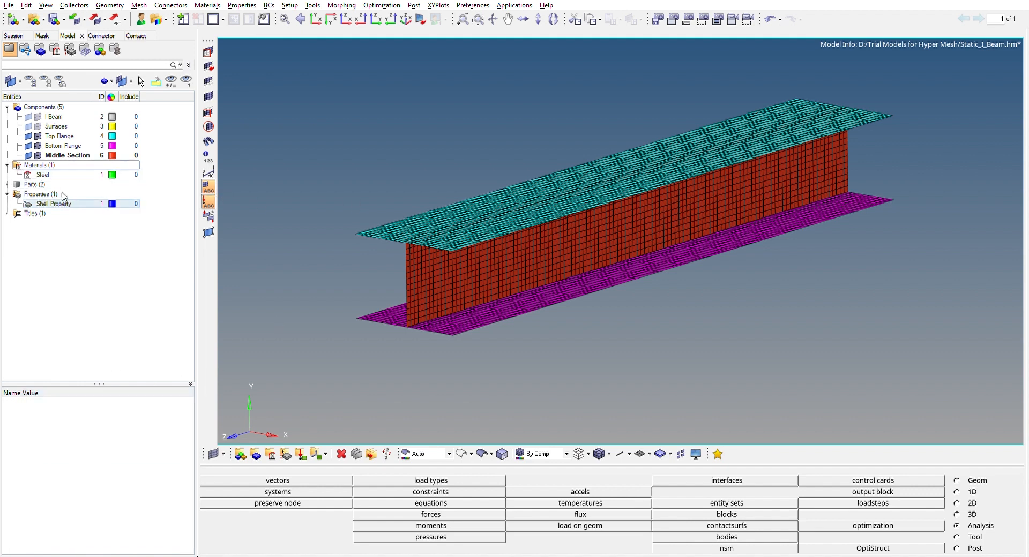
# Assign Shell Property to the Top Flange and Bottom Flange components
pyautogui.moveTo(584, 104)
pyautogui.keyDown('ctrl'); pyautogui.mouseDown()
pyautogui.moveTo(626, 114)
pyautogui.moveTo(594, 107)
pyautogui.moveTo(607, 112)
pyautogui.mouseUp(); pyautogui.keyUp('ctrl')
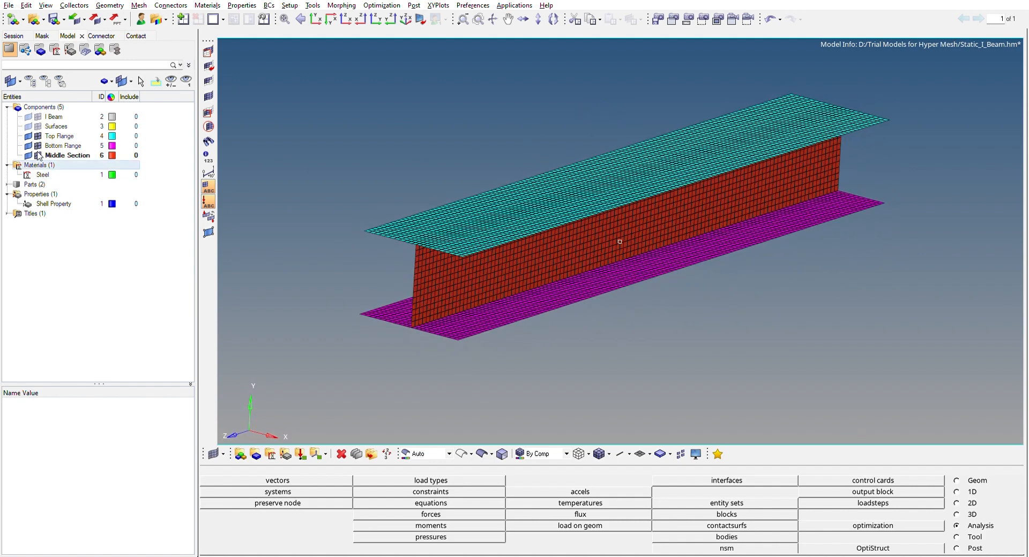
pyautogui.click(70, 135)
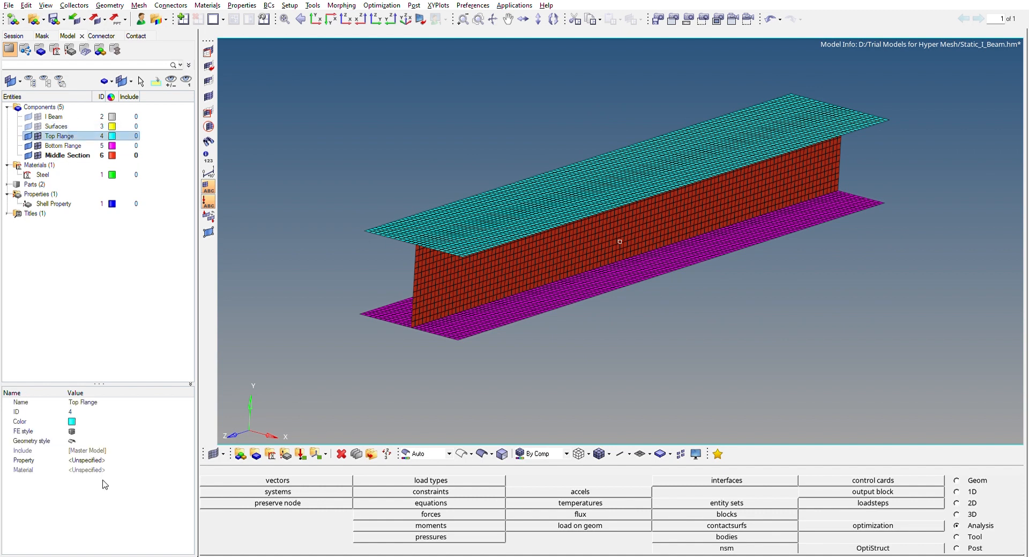
pyautogui.click(93, 459)
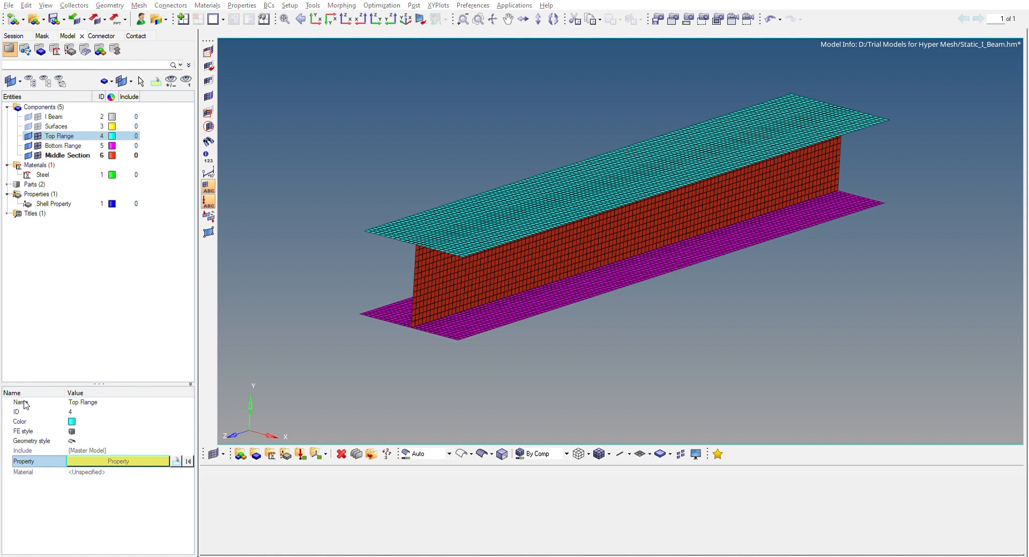
pyautogui.click(151, 517)
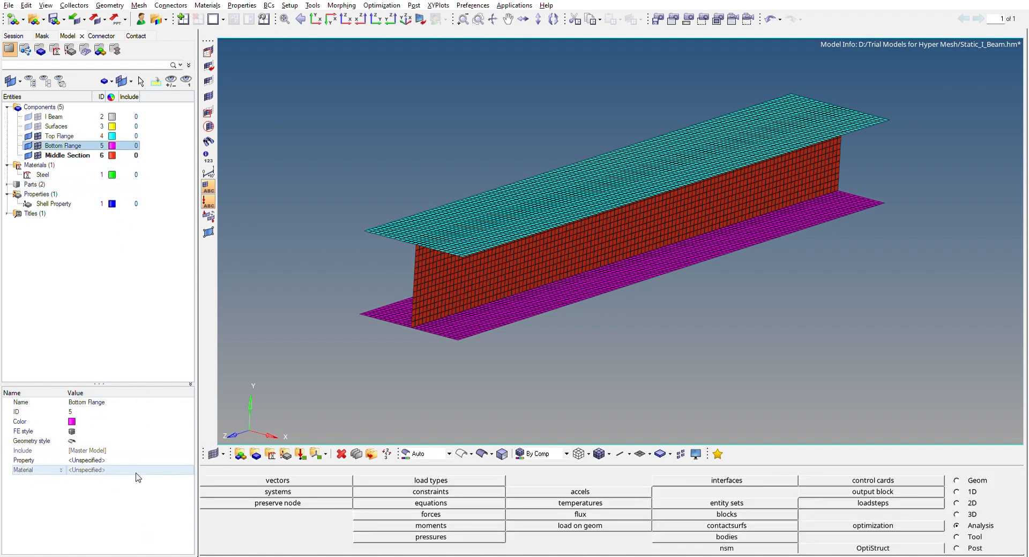
pyautogui.click(103, 459)
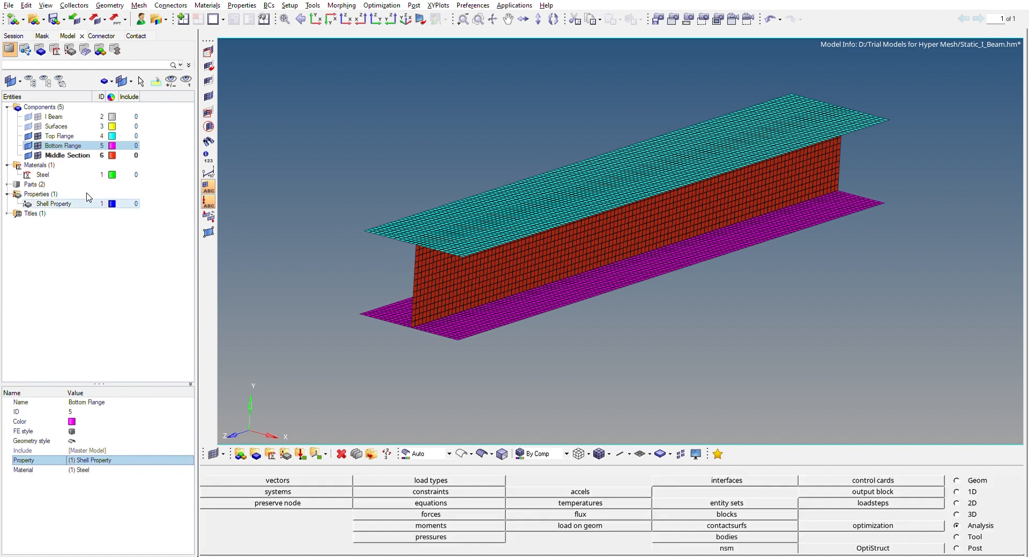
# Assign Shell Property to the Middle Section component
pyautogui.click(67, 155)
pyautogui.click(99, 461)
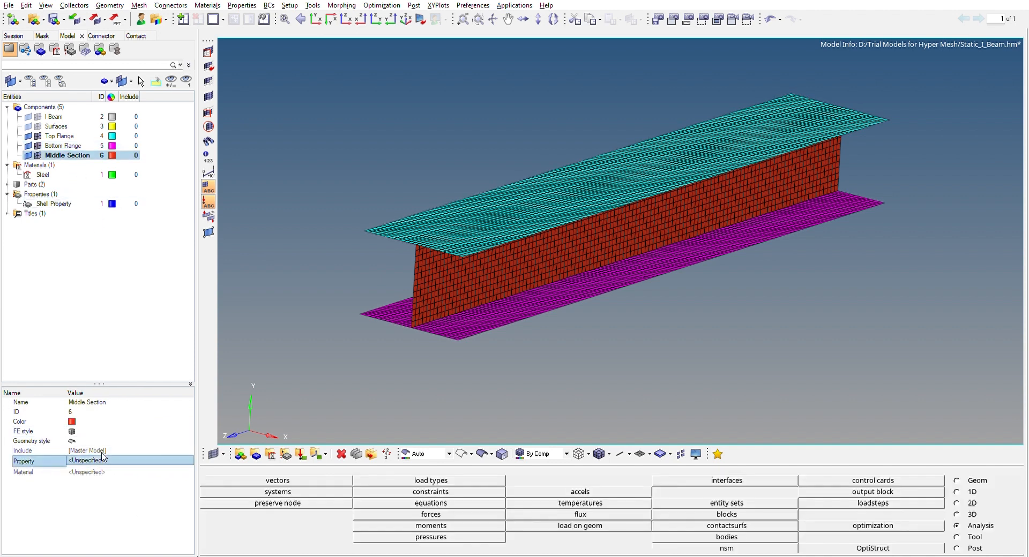
pyautogui.click(15, 401)
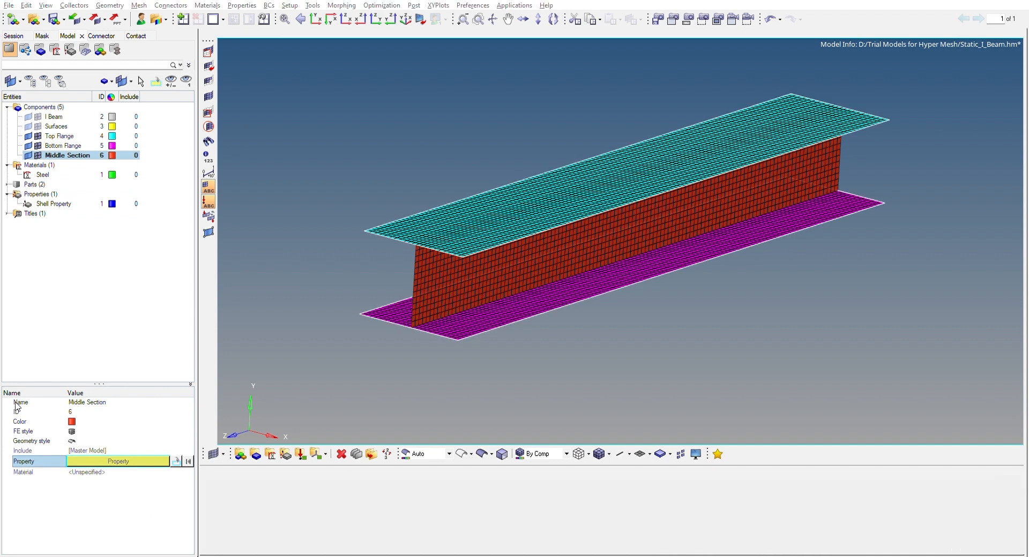
pyautogui.click(150, 518)
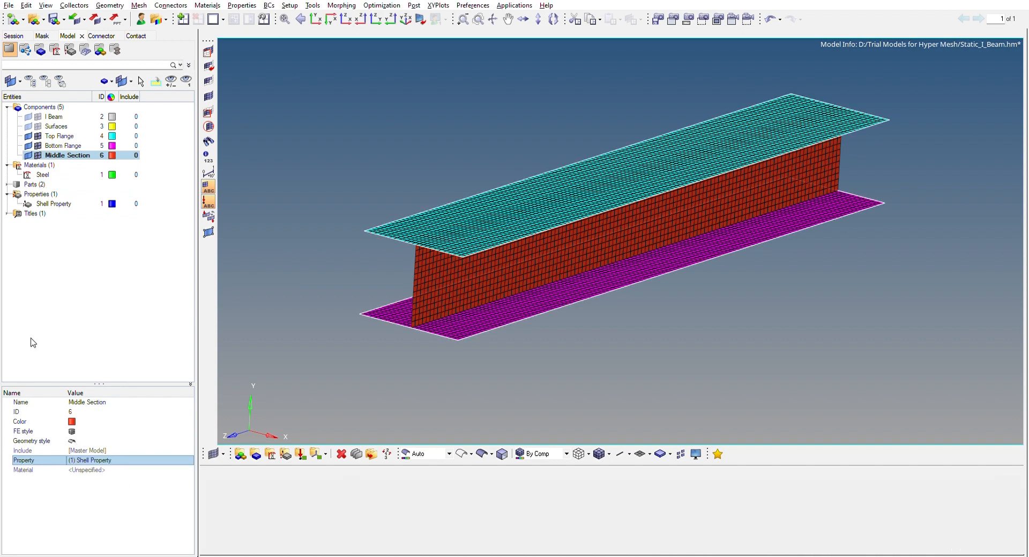
pyautogui.click(33, 266)
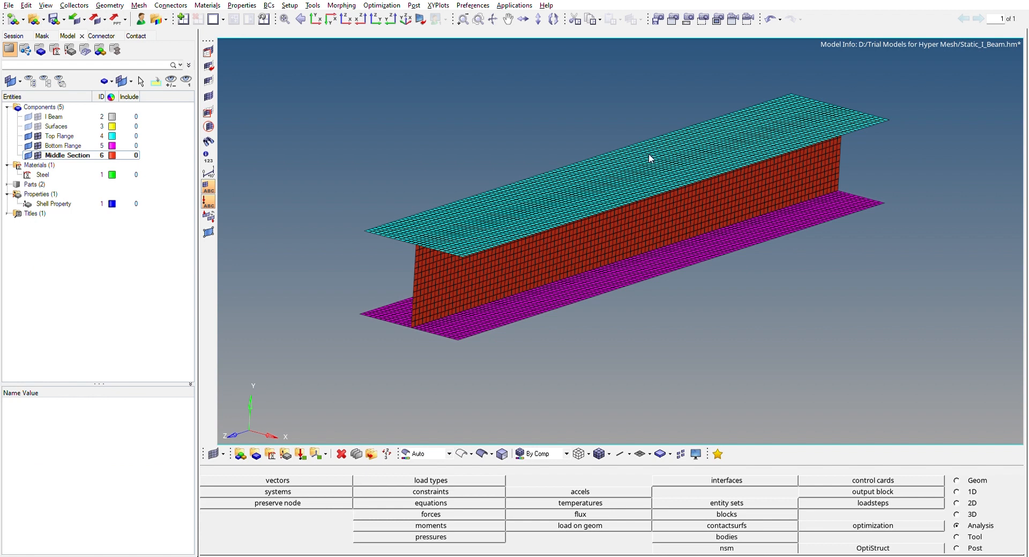
# Create a load collector without a card image and name it Constraint
pyautogui.moveTo(638, 98)
pyautogui.keyDown('ctrl'); pyautogui.mouseDown()
pyautogui.moveTo(626, 97)
pyautogui.moveTo(673, 94)
pyautogui.moveTo(627, 101)
pyautogui.moveTo(618, 90)
pyautogui.moveTo(635, 103)
pyautogui.moveTo(621, 98)
pyautogui.mouseUp(); pyautogui.keyUp('ctrl')
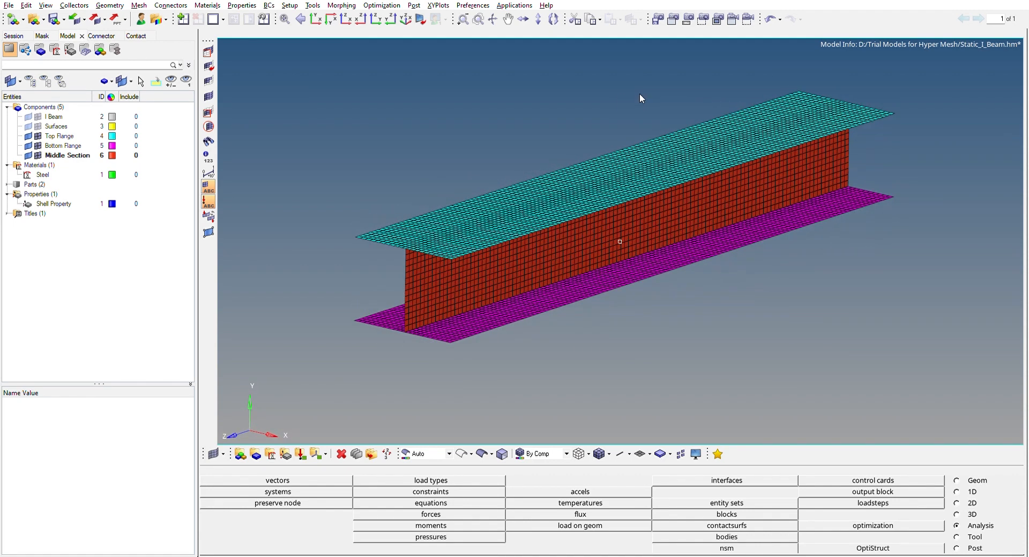
pyautogui.keyDown('ctrl'); pyautogui.moveTo(650, 124); pyautogui.dragTo(654, 136, button='right'); pyautogui.keyUp('ctrl')
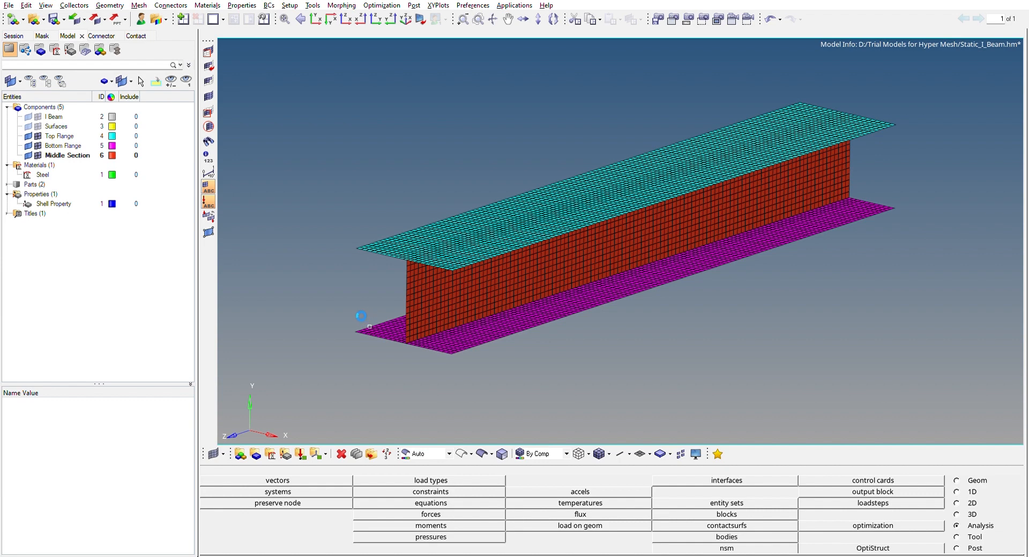
pyautogui.moveTo(323, 185)
pyautogui.keyDown('ctrl'); pyautogui.mouseDown()
pyautogui.moveTo(292, 158)
pyautogui.moveTo(326, 163)
pyautogui.moveTo(328, 183)
pyautogui.moveTo(329, 172)
pyautogui.mouseUp(); pyautogui.keyUp('ctrl')
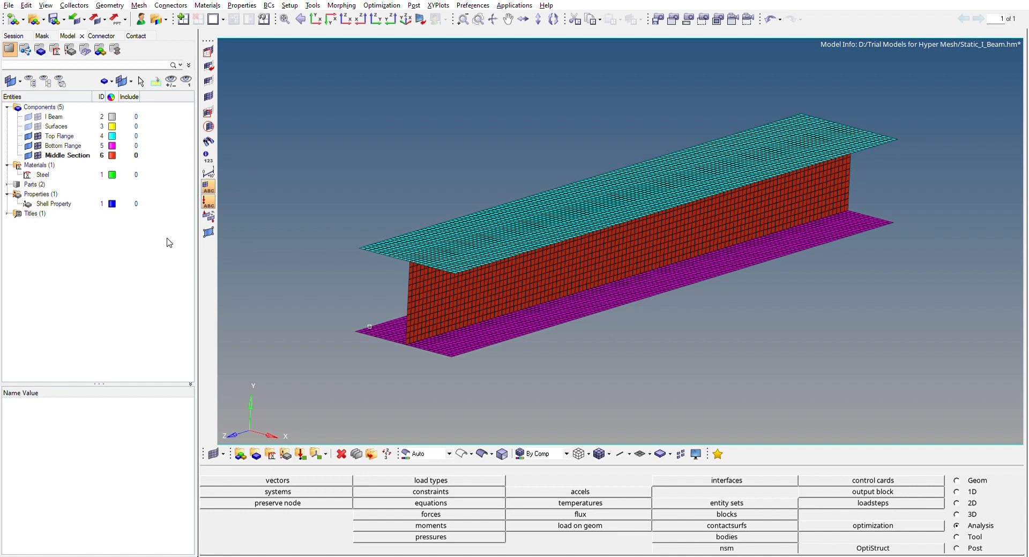
pyautogui.click(140, 377)
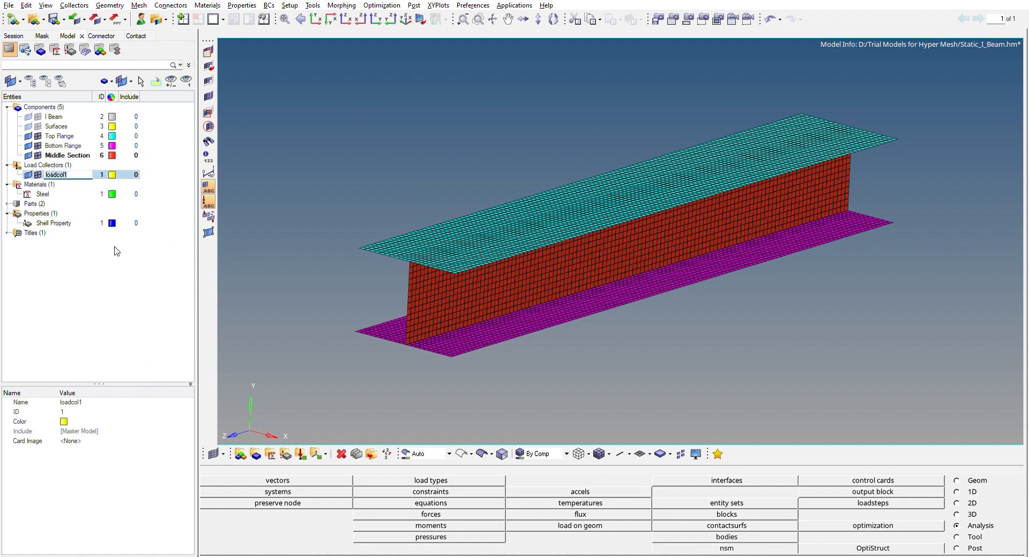
pyautogui.write('Constraint')
pyautogui.press('Return')
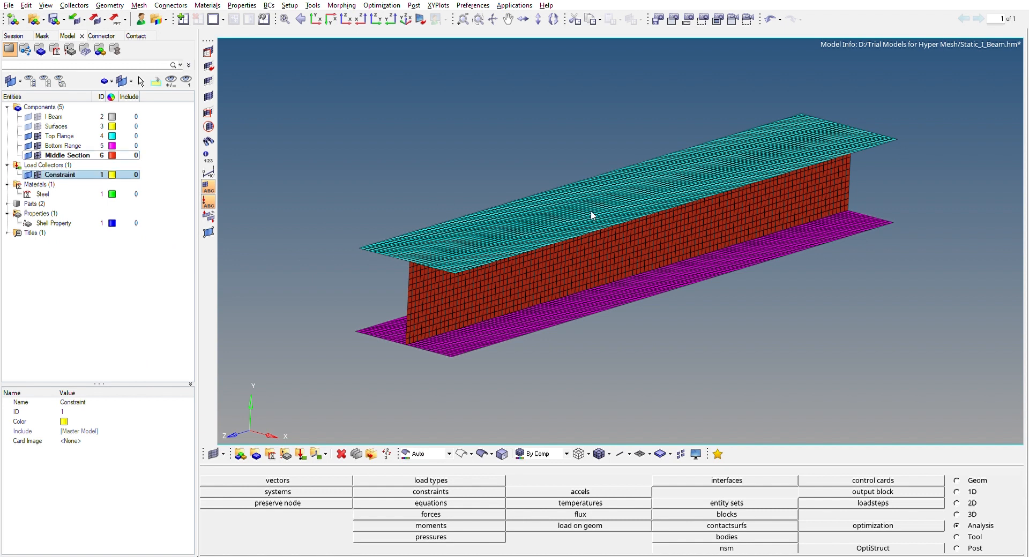
# Start creating constraints and select the nodes by path along the top flange's edge at one end of the beam
pyautogui.scroll(-3, 514, 161)
pyautogui.keyDown('ctrl'); pyautogui.moveTo(533, 279); pyautogui.dragTo(483, 212); pyautogui.keyUp('ctrl')
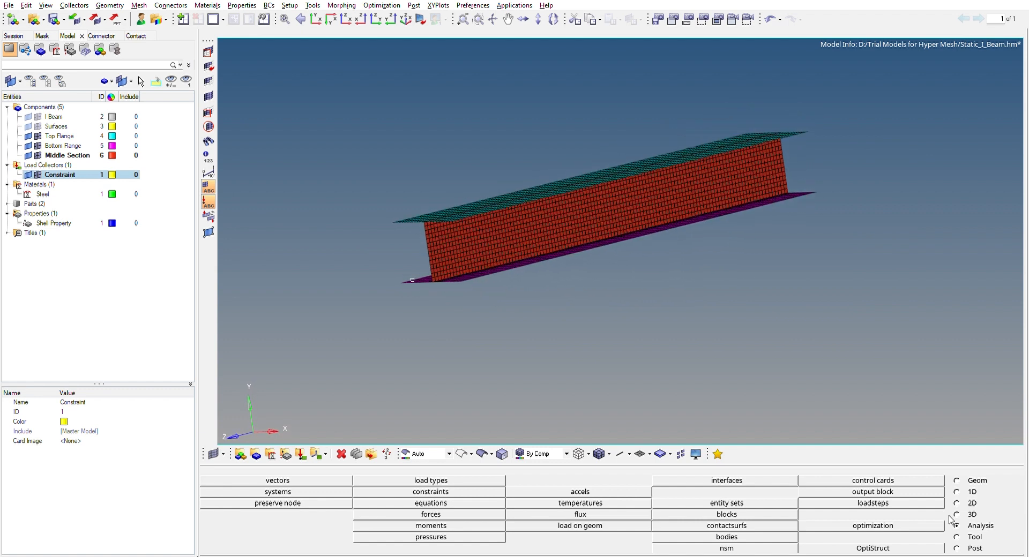
pyautogui.click(470, 488)
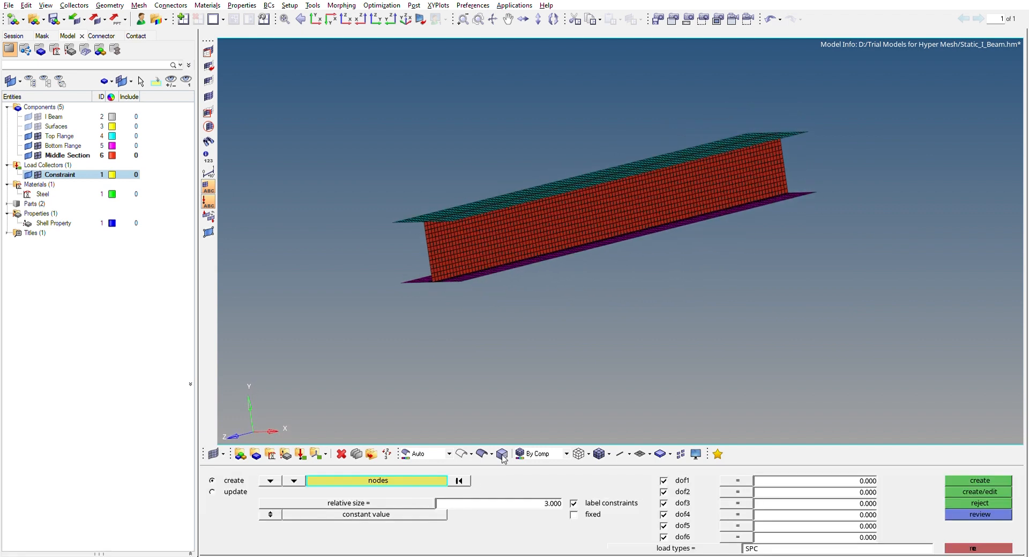
pyautogui.keyDown('ctrl'); pyautogui.moveTo(758, 97); pyautogui.dragTo(724, 188); pyautogui.keyUp('ctrl')
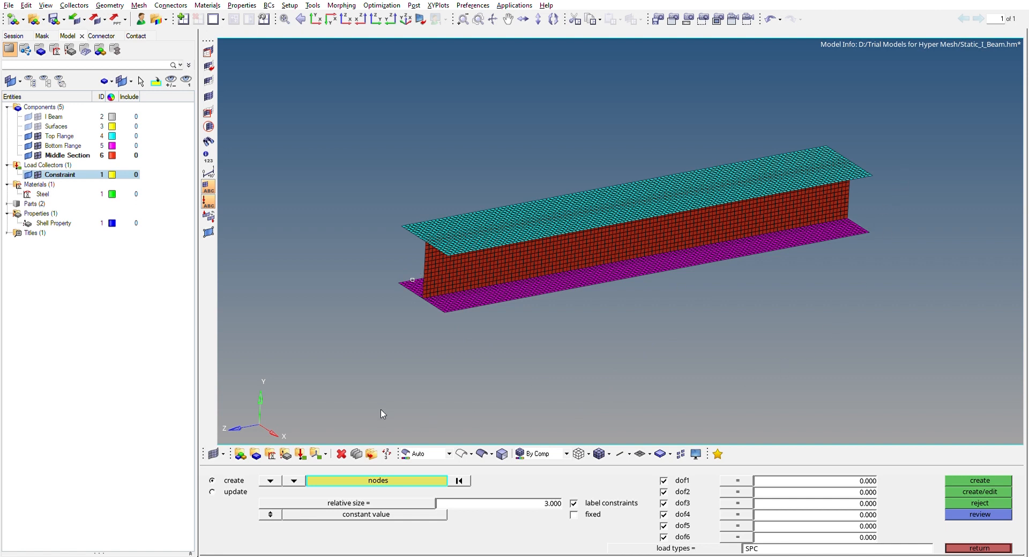
pyautogui.scroll(2, 424, 215)
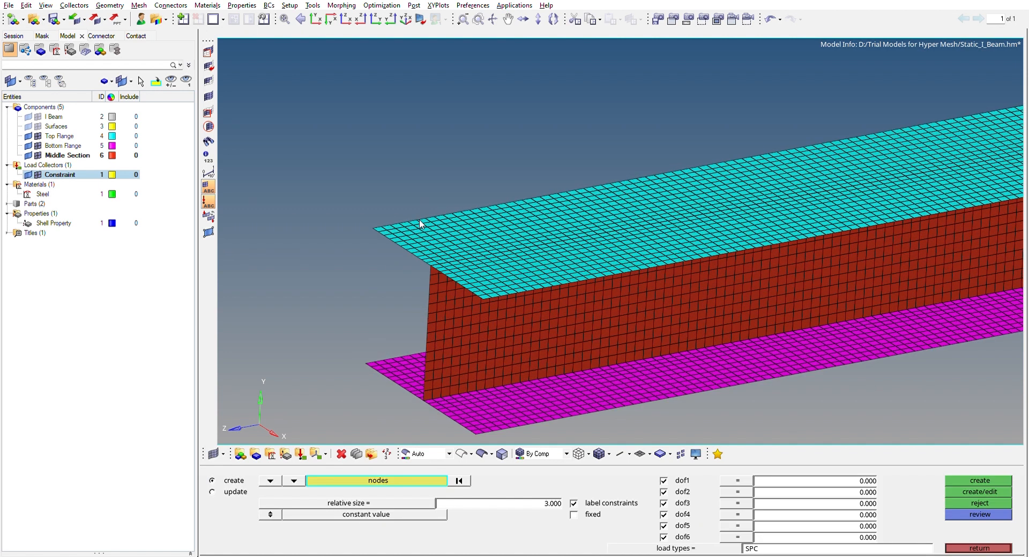
pyautogui.scroll(1, 421, 223)
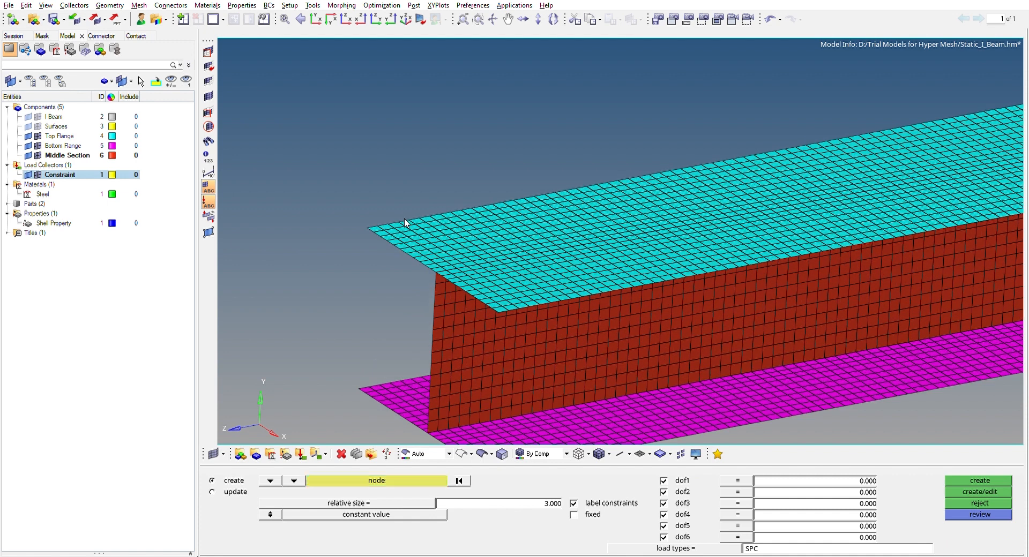
pyautogui.click(398, 480)
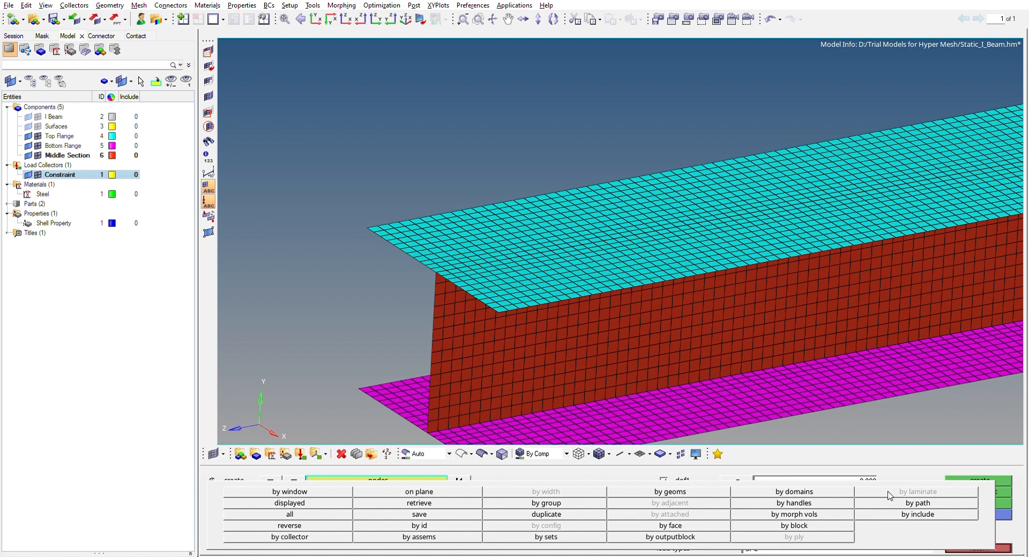
pyautogui.click(914, 503)
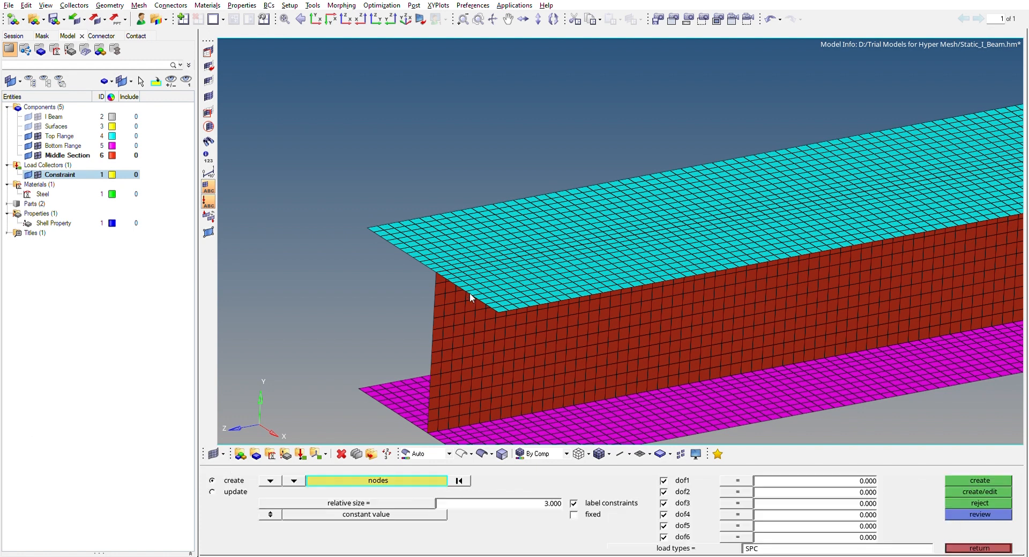
pyautogui.click(371, 219)
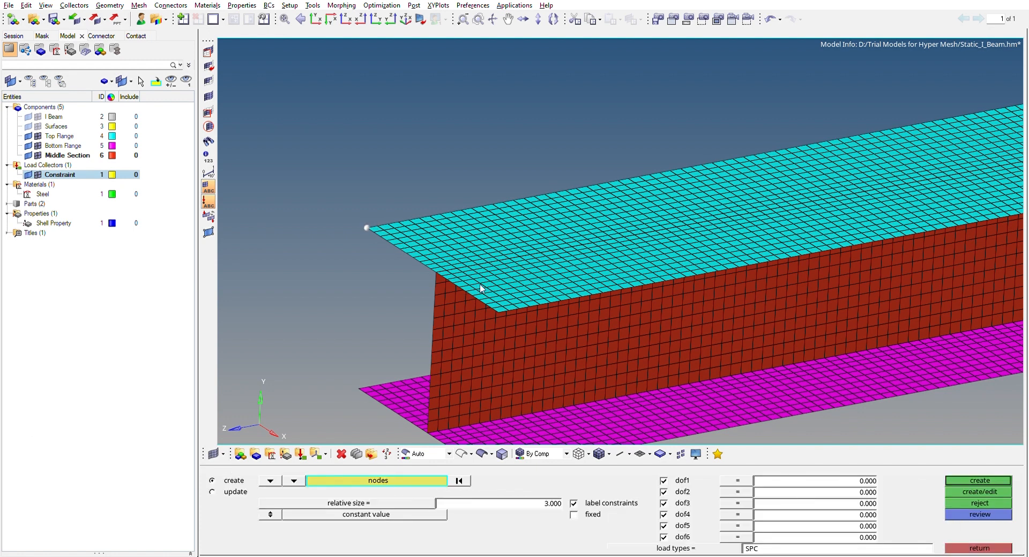
pyautogui.scroll(3, 501, 307)
pyautogui.click(484, 343)
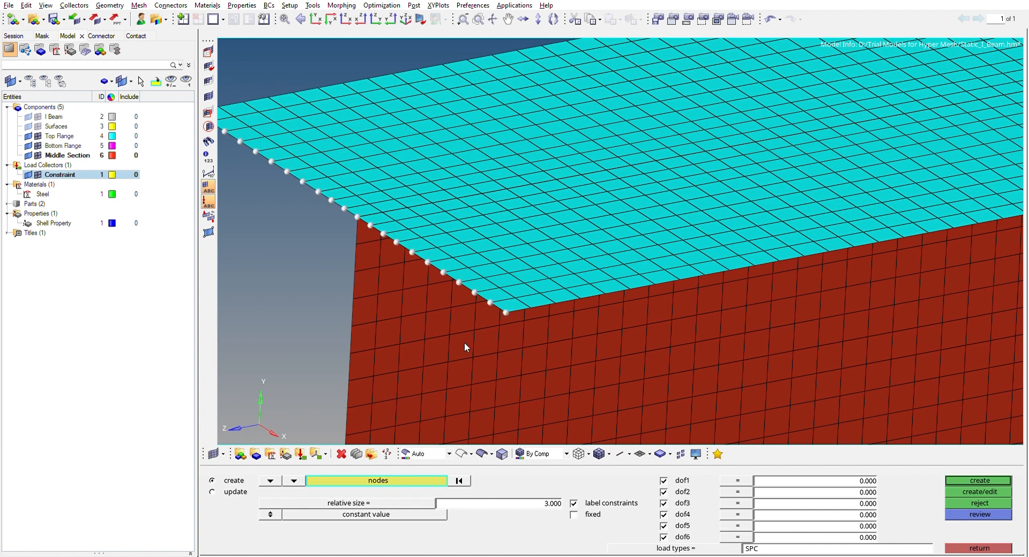
# Add the nodes along the middle section's end edge, from below the top flange down to the bottom flange, to the selection
pyautogui.click(370, 273)
pyautogui.click(369, 289)
pyautogui.click(368, 306)
pyautogui.click(368, 322)
pyautogui.scroll(-5, 365, 329)
pyautogui.keyDown('ctrl'); pyautogui.moveTo(365, 329); pyautogui.dragTo(404, 337); pyautogui.keyUp('ctrl')
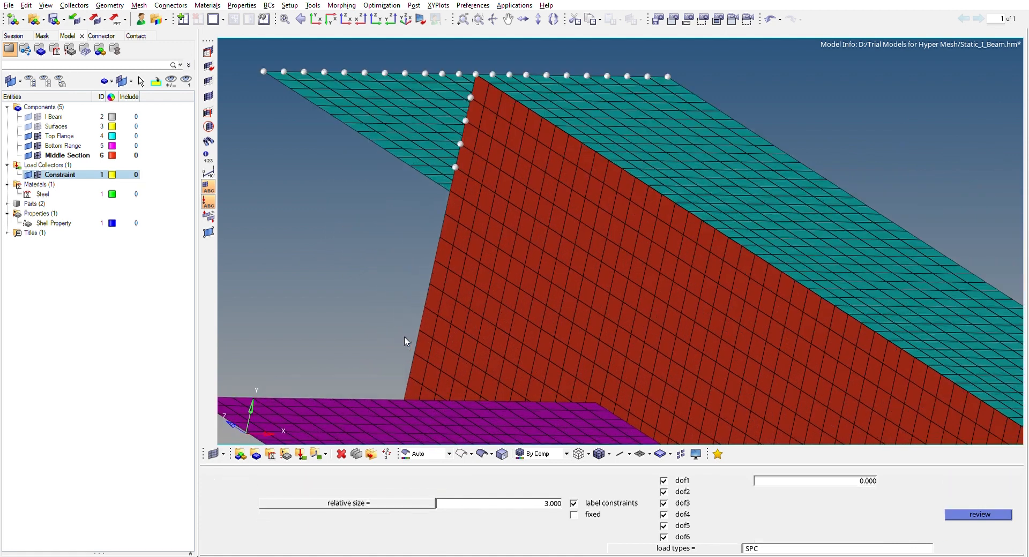
pyautogui.scroll(3, 407, 375)
pyautogui.scroll(-4, 406, 375)
pyautogui.click(411, 369)
pyautogui.scroll(-5, 411, 374)
pyautogui.keyDown('ctrl'); pyautogui.moveTo(488, 296); pyautogui.dragTo(472, 140, button='right'); pyautogui.keyUp('ctrl')
pyautogui.keyDown('ctrl'); pyautogui.moveTo(467, 147); pyautogui.dragTo(448, 213); pyautogui.keyUp('ctrl')
pyautogui.scroll(6, 397, 256)
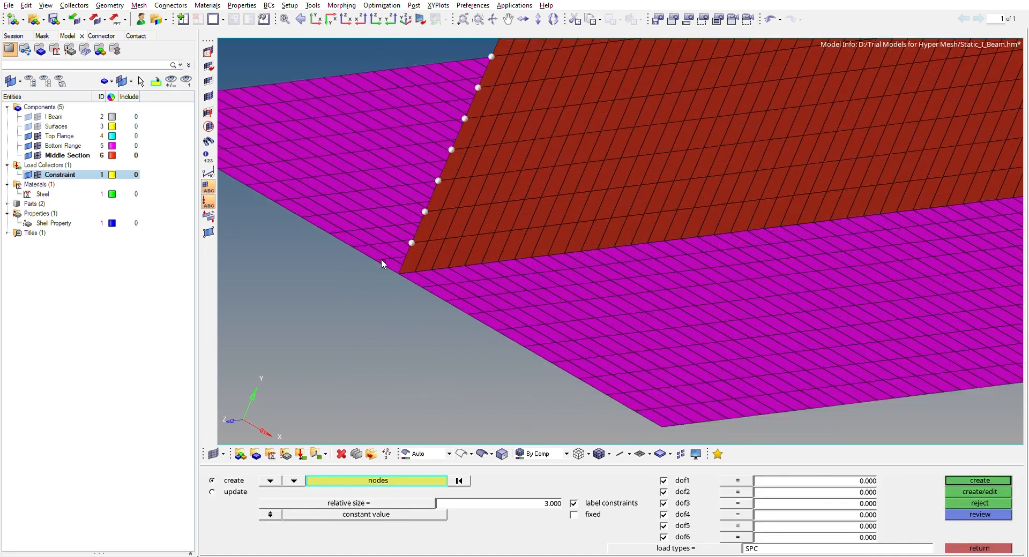
pyautogui.scroll(2, 389, 265)
pyautogui.scroll(-3, 401, 263)
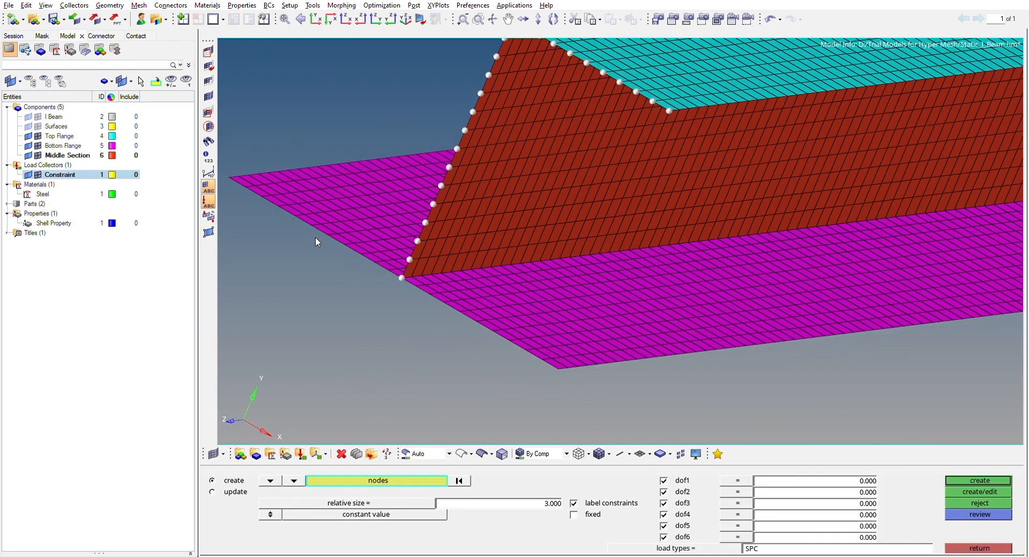
# Add the nodes along the bottom flange's edge at the same beam end to the selection
pyautogui.click(229, 168)
pyautogui.click(559, 359)
pyautogui.scroll(-3, 568, 373)
pyautogui.scroll(4, 487, 135)
pyautogui.scroll(-5, 568, 191)
pyautogui.keyDown('ctrl'); pyautogui.moveTo(592, 202); pyautogui.dragTo(650, 168); pyautogui.keyUp('ctrl')
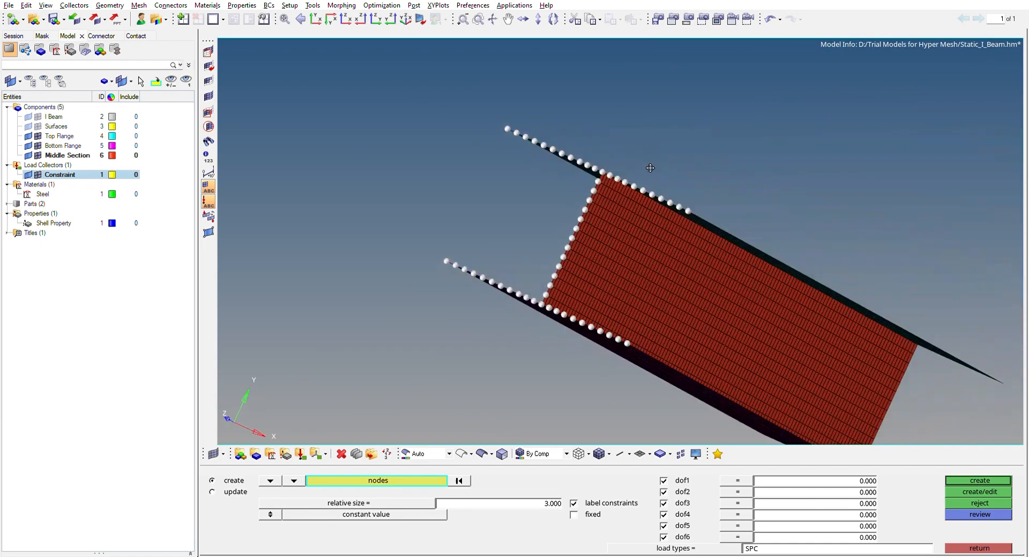
# Create SPC constraints with dof1 to dof6 at 0.000 on the selected end nodes and inspect their symbols
pyautogui.scroll(8, 610, 161)
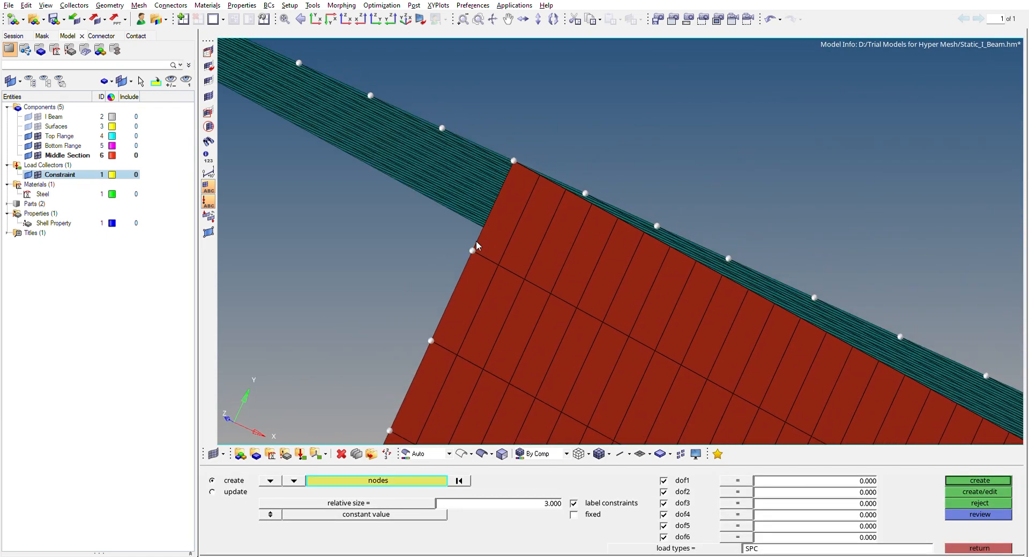
pyautogui.scroll(-8, 476, 242)
pyautogui.keyDown('ctrl'); pyautogui.moveTo(518, 274); pyautogui.dragTo(566, 227, button='right'); pyautogui.keyUp('ctrl')
pyautogui.keyDown('ctrl'); pyautogui.moveTo(503, 268); pyautogui.dragTo(590, 143); pyautogui.keyUp('ctrl')
pyautogui.scroll(4, 590, 142)
pyautogui.keyDown('ctrl'); pyautogui.moveTo(475, 144); pyautogui.dragTo(432, 119); pyautogui.keyUp('ctrl')
pyautogui.scroll(3, 443, 194)
pyautogui.scroll(-5, 463, 214)
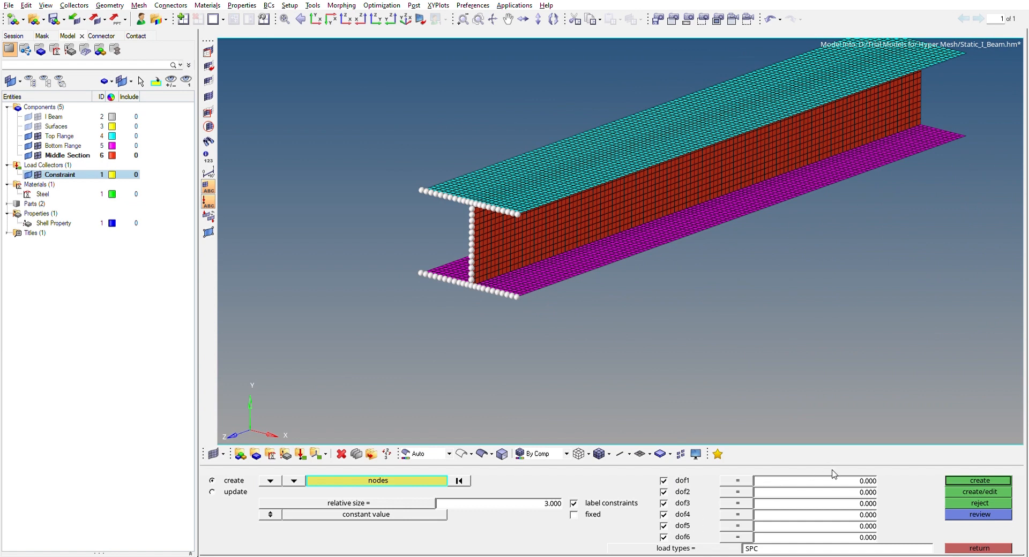
pyautogui.click(959, 478)
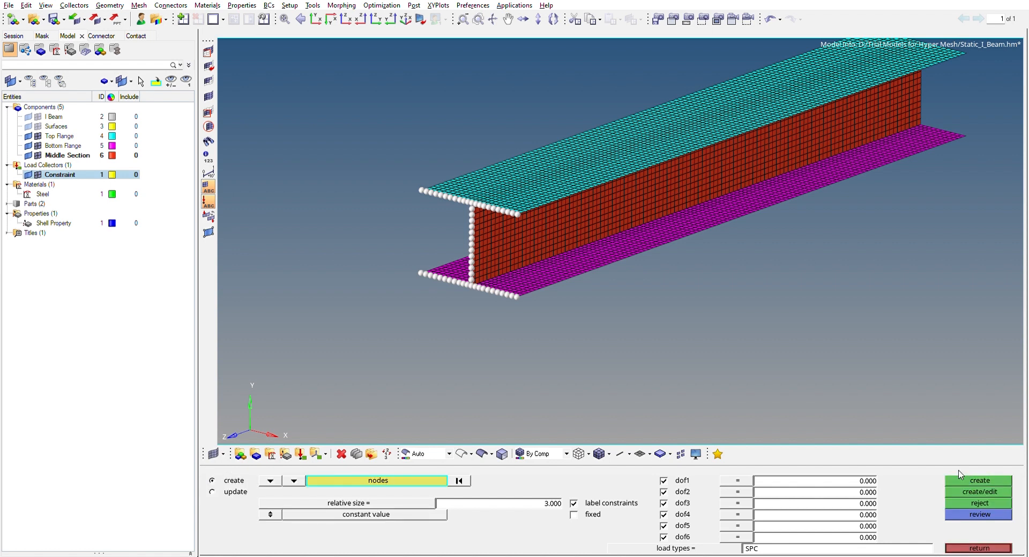
pyautogui.scroll(5, 484, 156)
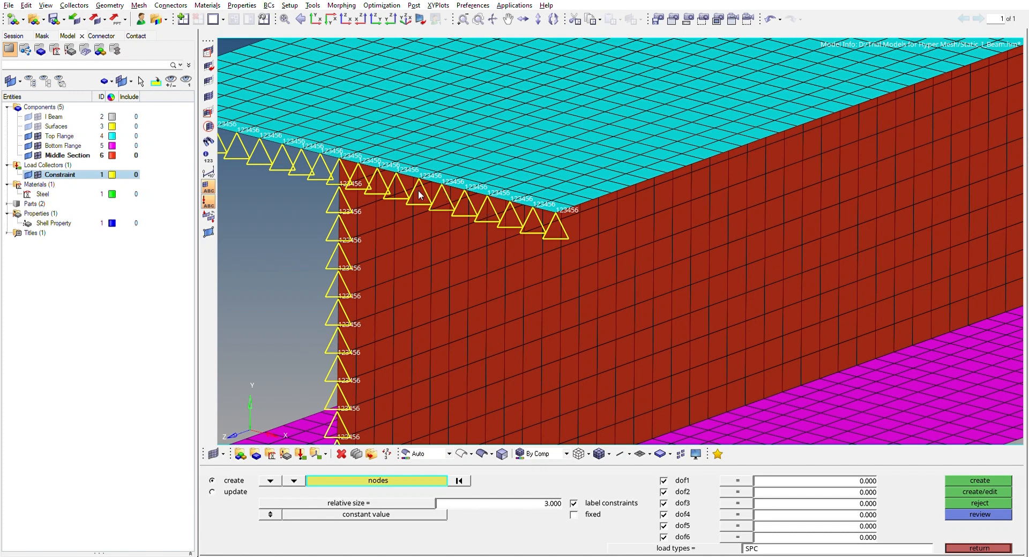
pyautogui.keyDown('ctrl'); pyautogui.moveTo(418, 191); pyautogui.dragTo(599, 233, button='right'); pyautogui.keyUp('ctrl')
pyautogui.scroll(3, 284, 130)
pyautogui.scroll(3, 285, 132)
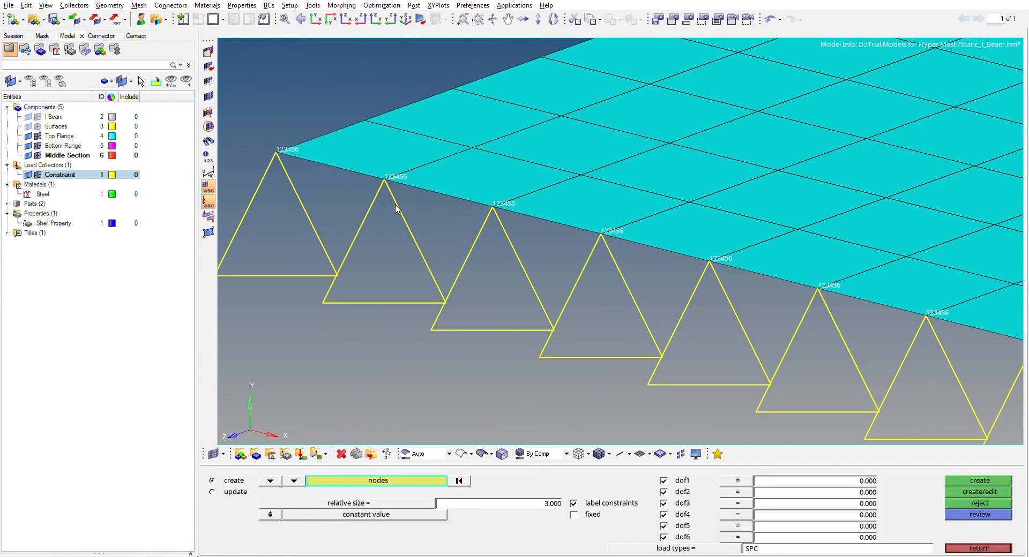
# Select the nodes by path along the top flange's edge at the opposite, unconstrained end of the beam
pyautogui.scroll(-10, 422, 217)
pyautogui.keyDown('ctrl'); pyautogui.moveTo(781, 212); pyautogui.dragTo(731, 258); pyautogui.keyUp('ctrl')
pyautogui.scroll(5, 730, 257)
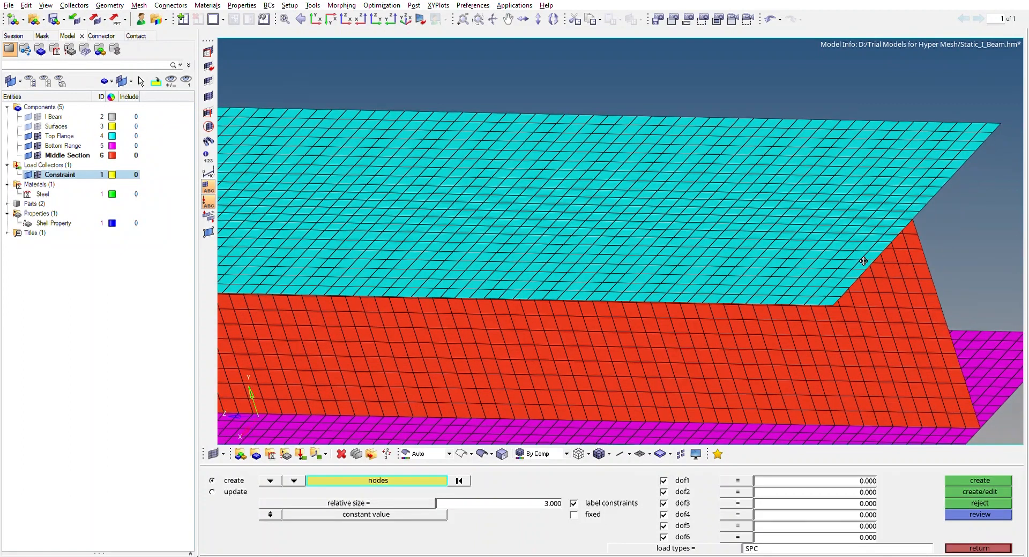
pyautogui.keyDown('ctrl'); pyautogui.moveTo(863, 261); pyautogui.dragTo(662, 235, button='right'); pyautogui.keyUp('ctrl')
pyautogui.click(420, 480)
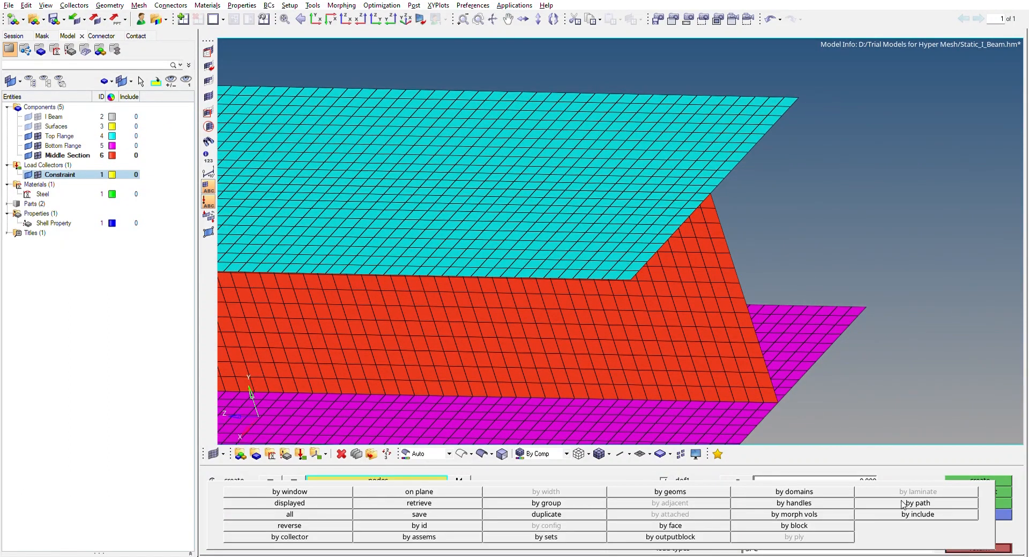
pyautogui.click(631, 271)
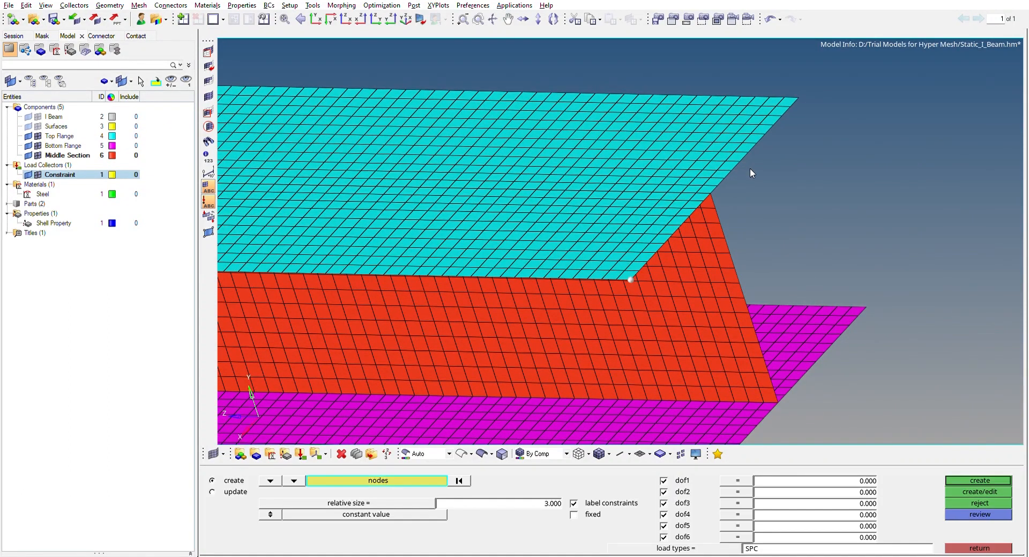
pyautogui.click(797, 89)
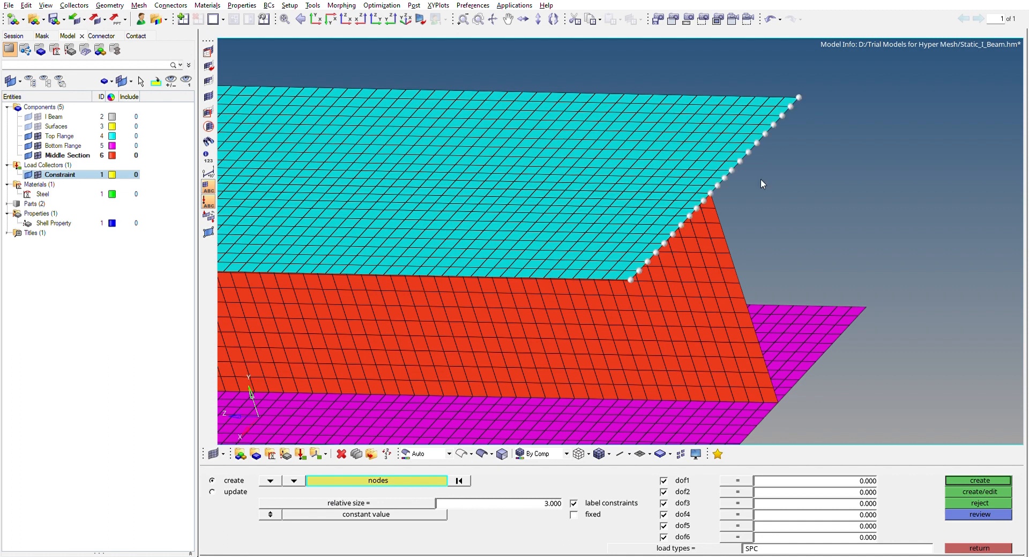
# Add the middle section's and bottom flange's edge nodes at the opposite beam end to the selection
pyautogui.click(774, 385)
pyautogui.click(866, 296)
pyautogui.keyDown('ctrl'); pyautogui.scroll(-3, 824, 336); pyautogui.keyUp('ctrl')
pyautogui.keyDown('ctrl'); pyautogui.moveTo(824, 336); pyautogui.dragTo(827, 283, button='right'); pyautogui.keyUp('ctrl')
pyautogui.keyDown('ctrl'); pyautogui.scroll(4, 762, 354); pyautogui.keyUp('ctrl')
pyautogui.keyDown('ctrl'); pyautogui.scroll(2, 761, 353); pyautogui.keyUp('ctrl')
pyautogui.click(780, 342)
pyautogui.keyDown('ctrl'); pyautogui.scroll(-2, 794, 342); pyautogui.keyUp('ctrl')
pyautogui.keyDown('ctrl'); pyautogui.scroll(-4, 794, 342); pyautogui.keyUp('ctrl')
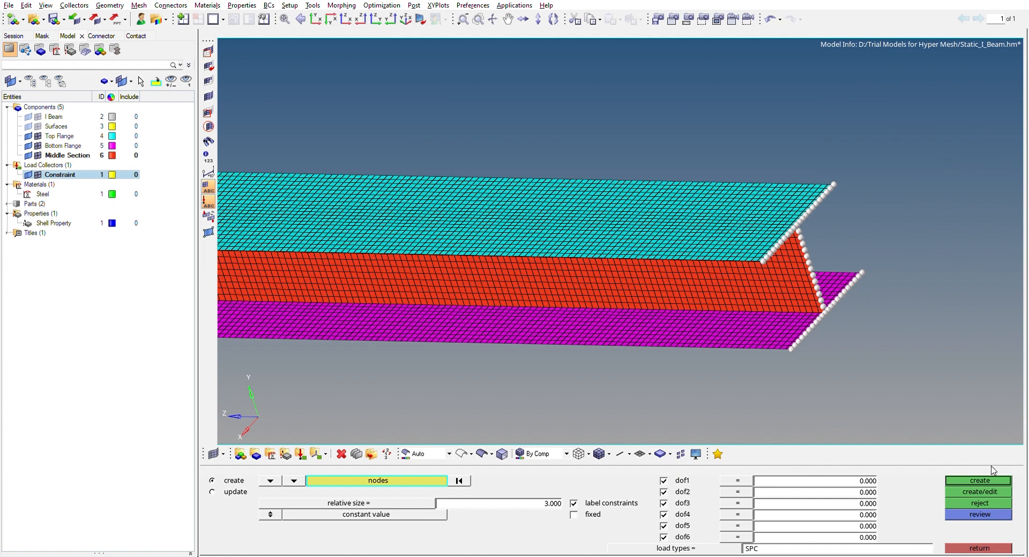
# Create SPC constraints with dof1 to dof6 on the opposite end's selected nodes and leave the constraints command
pyautogui.click(964, 480)
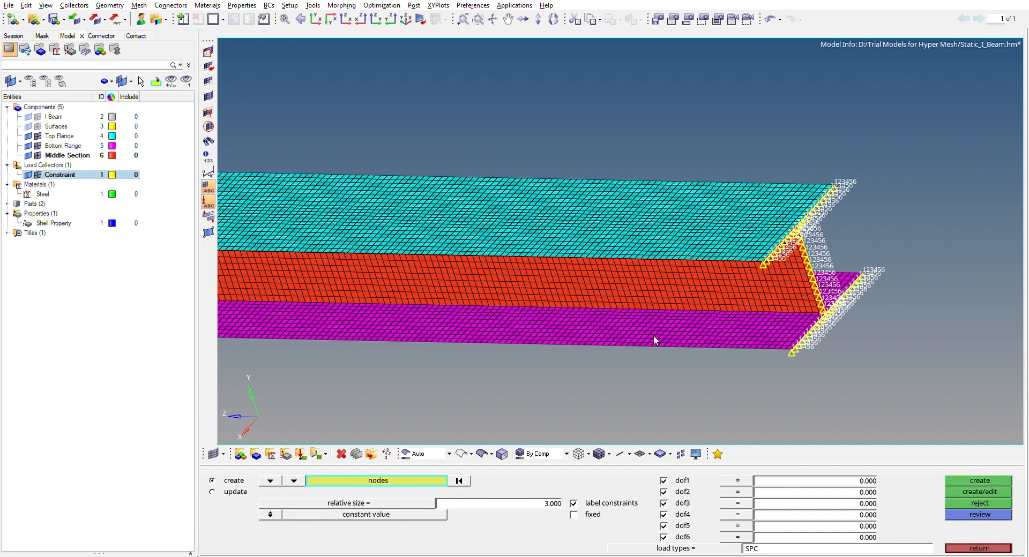
pyautogui.scroll(-5, 551, 281)
pyautogui.moveTo(495, 314)
pyautogui.keyDown('ctrl'); pyautogui.mouseDown()
pyautogui.moveTo(487, 283)
pyautogui.moveTo(565, 271)
pyautogui.moveTo(531, 290)
pyautogui.moveTo(530, 211)
pyautogui.moveTo(544, 184)
pyautogui.moveTo(473, 320)
pyautogui.moveTo(496, 319)
pyautogui.mouseUp(); pyautogui.keyUp('ctrl')
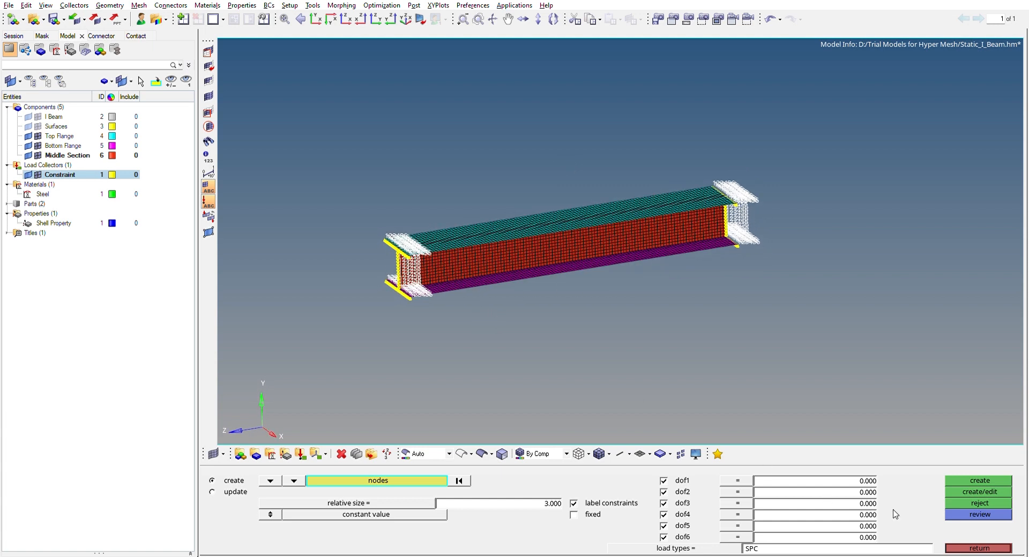
pyautogui.click(971, 548)
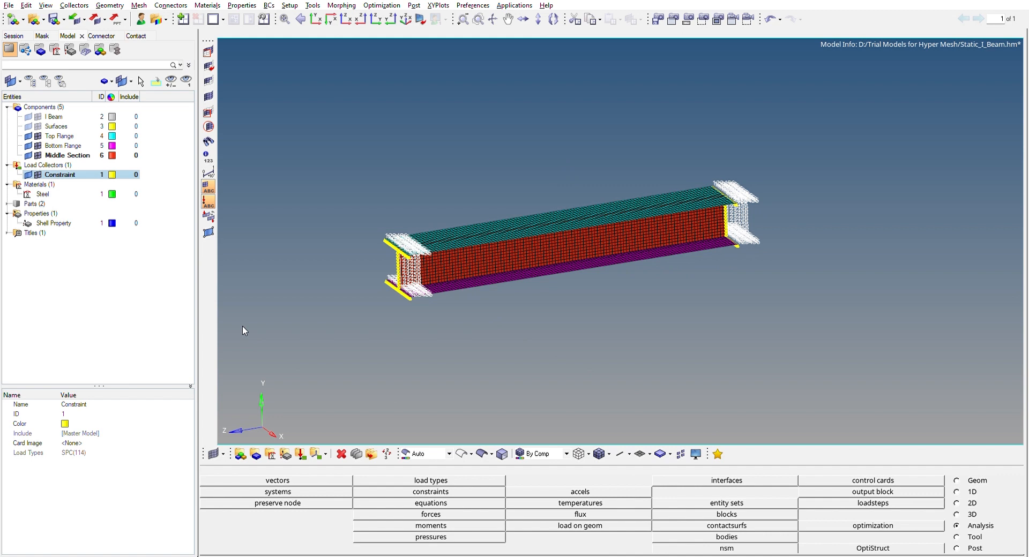
# Create a second load collector without a card image and name it Load
pyautogui.click(64, 268)
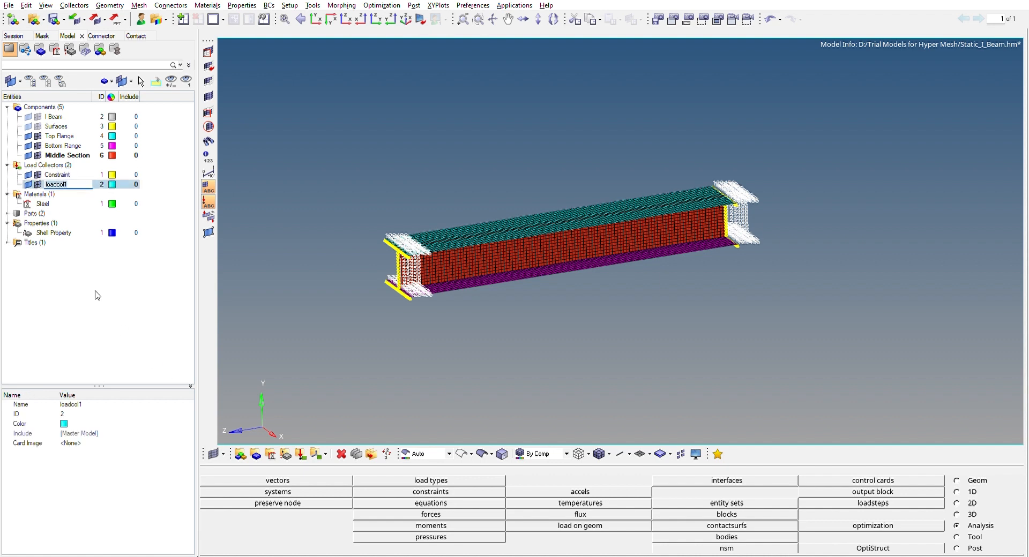
pyautogui.write('Load')
pyautogui.press('Return')
# Start creating forces and select the nodes on the far half of the top flange by face
pyautogui.click(465, 515)
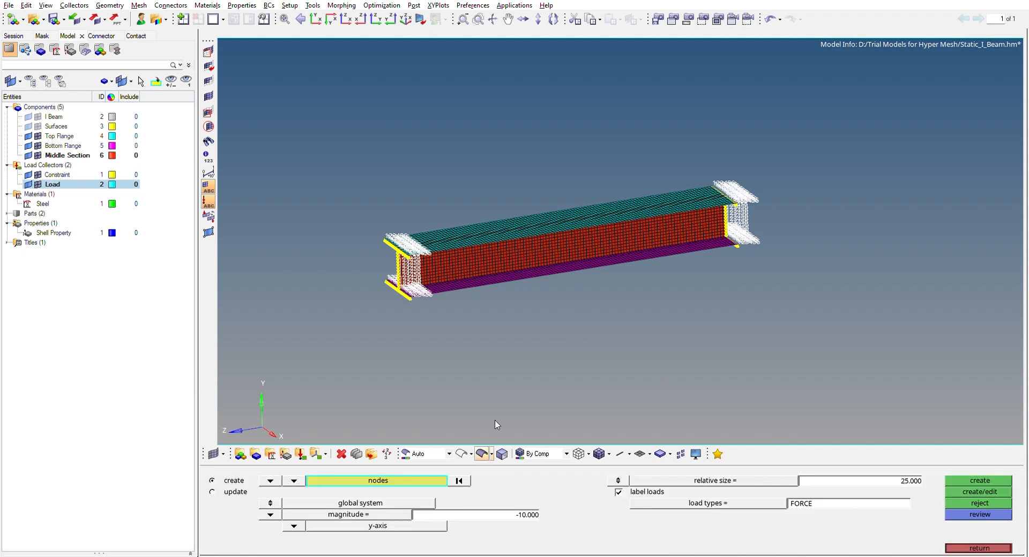
pyautogui.keyDown('ctrl'); pyautogui.moveTo(608, 319); pyautogui.dragTo(468, 372); pyautogui.keyUp('ctrl')
pyautogui.keyDown('ctrl'); pyautogui.scroll(2, 549, 241); pyautogui.keyUp('ctrl')
pyautogui.keyDown('ctrl'); pyautogui.scroll(3, 548, 241); pyautogui.keyUp('ctrl')
pyautogui.keyDown('ctrl'); pyautogui.scroll(-2, 552, 254); pyautogui.keyUp('ctrl')
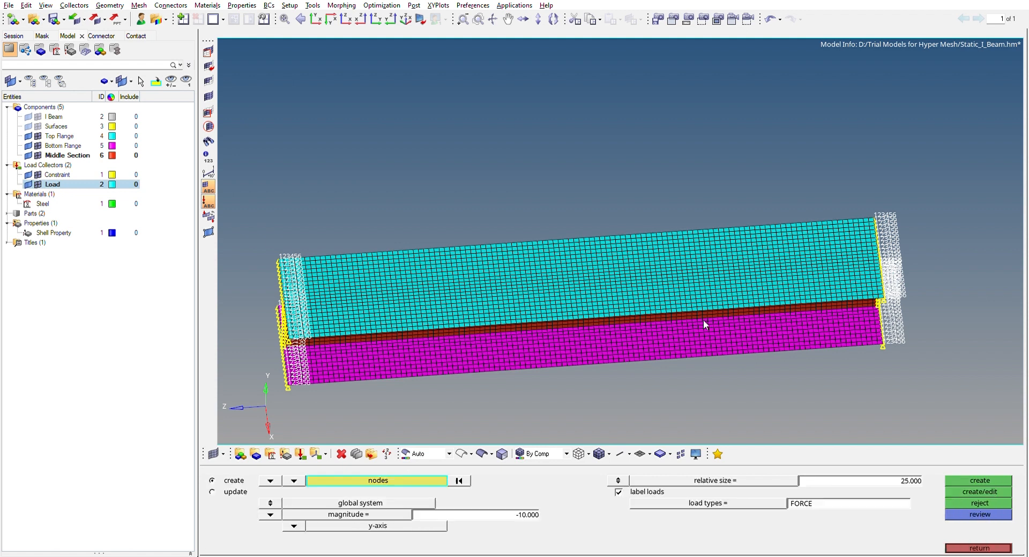
pyautogui.click(683, 241)
pyautogui.click(428, 481)
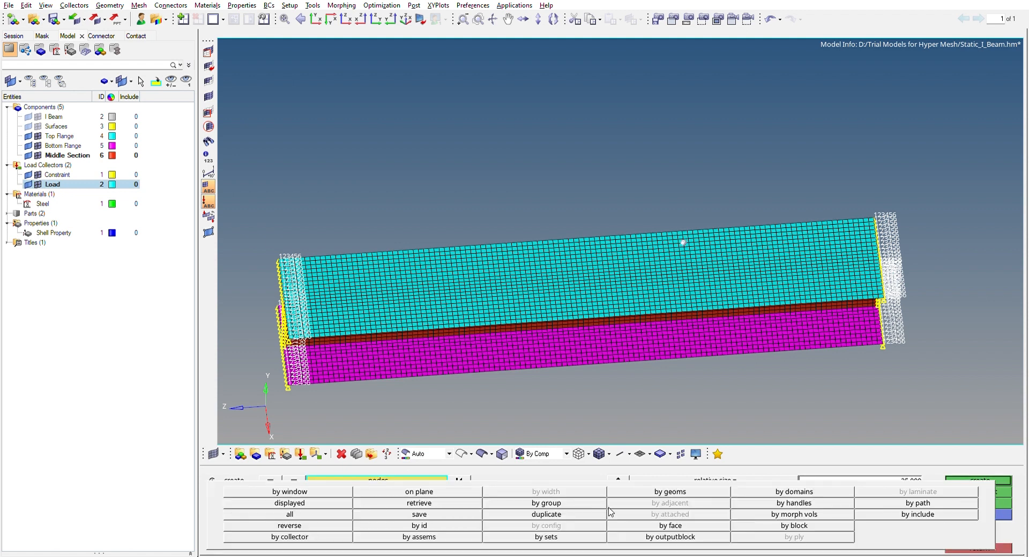
pyautogui.click(656, 524)
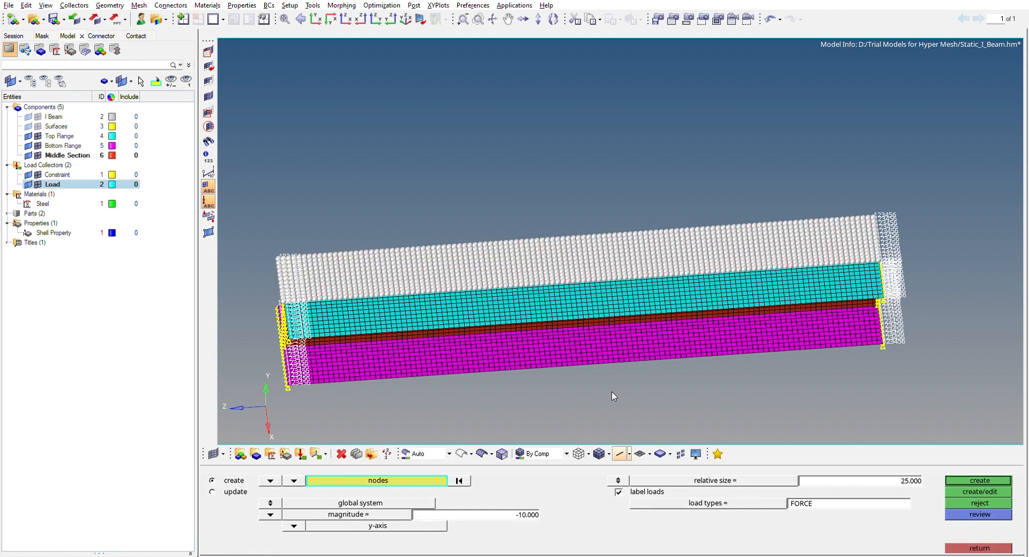
# Extend the force node selection by face from a node on the near half of the top flange and inspect it
pyautogui.keyDown('ctrl'); pyautogui.scroll(-2, 613, 396); pyautogui.keyUp('ctrl')
pyautogui.keyDown('ctrl'); pyautogui.moveTo(611, 394); pyautogui.dragTo(524, 332); pyautogui.keyUp('ctrl')
pyautogui.scroll(5, 524, 332)
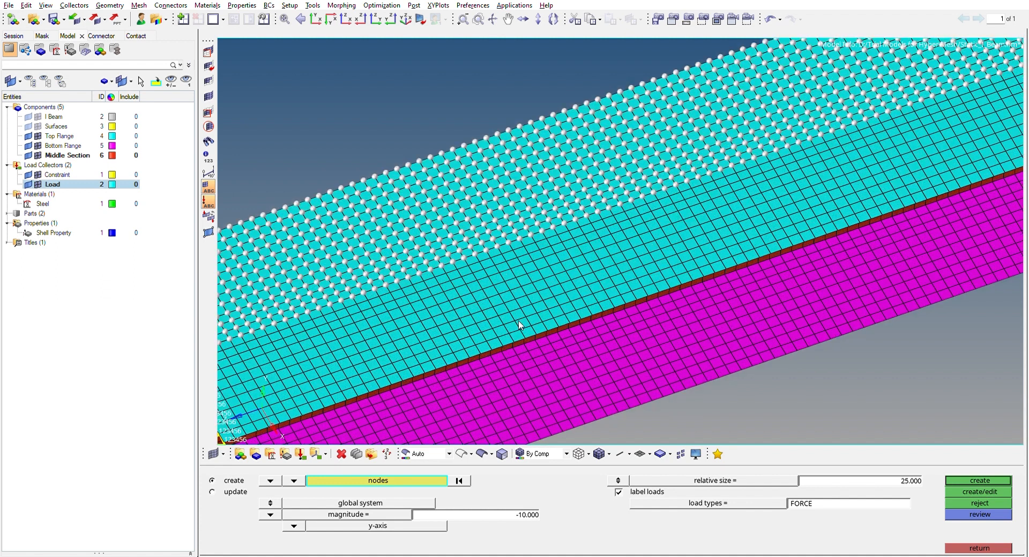
pyautogui.click(427, 480)
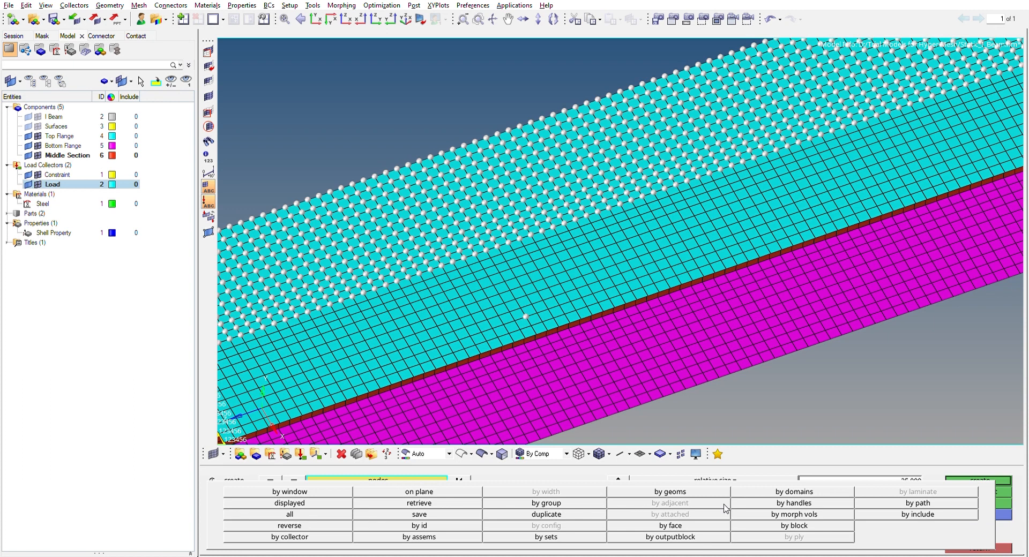
pyautogui.click(669, 526)
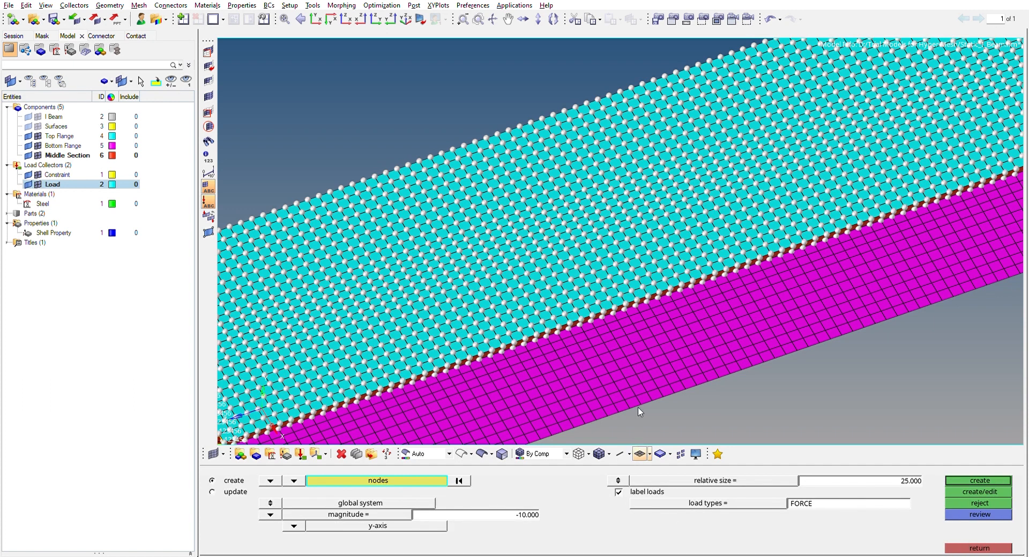
pyautogui.scroll(-5, 641, 385)
pyautogui.scroll(-3, 642, 385)
pyautogui.keyDown('ctrl'); pyautogui.moveTo(725, 368); pyautogui.dragTo(519, 279); pyautogui.keyUp('ctrl')
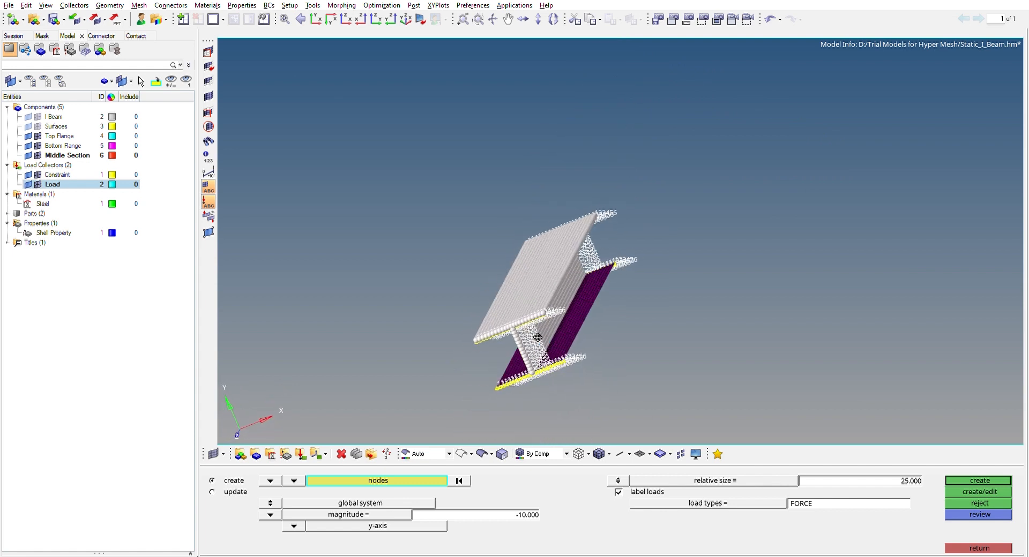
pyautogui.keyDown('ctrl'); pyautogui.moveTo(541, 337); pyautogui.dragTo(397, 327); pyautogui.keyUp('ctrl')
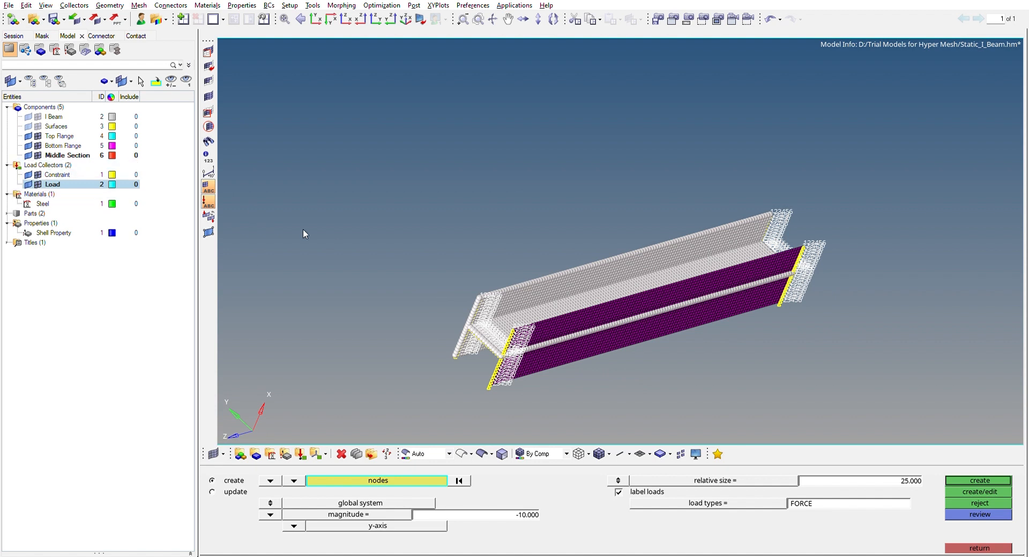
# Clear the force node selection and hide the constraints and the middle section mesh
pyautogui.click(458, 480)
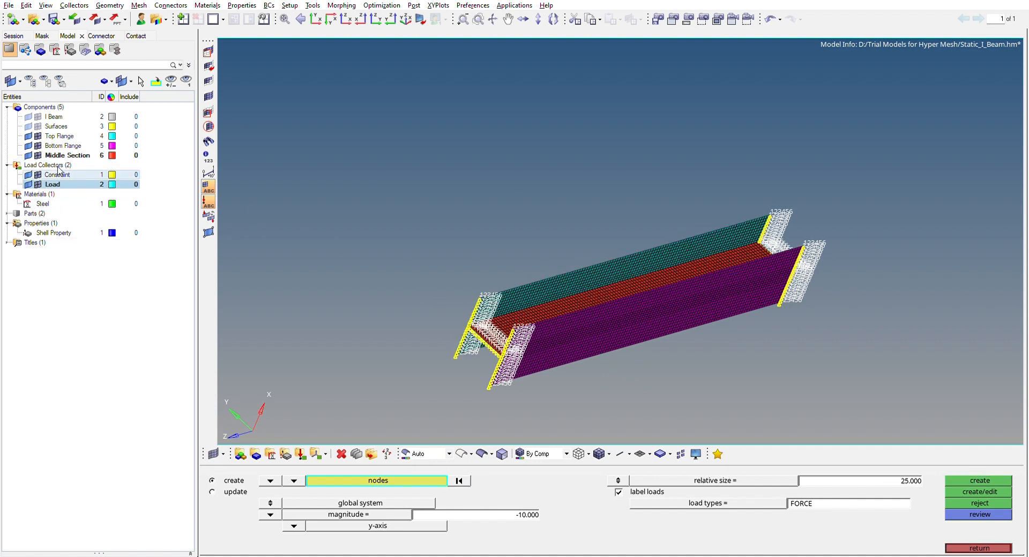
pyautogui.click(38, 174)
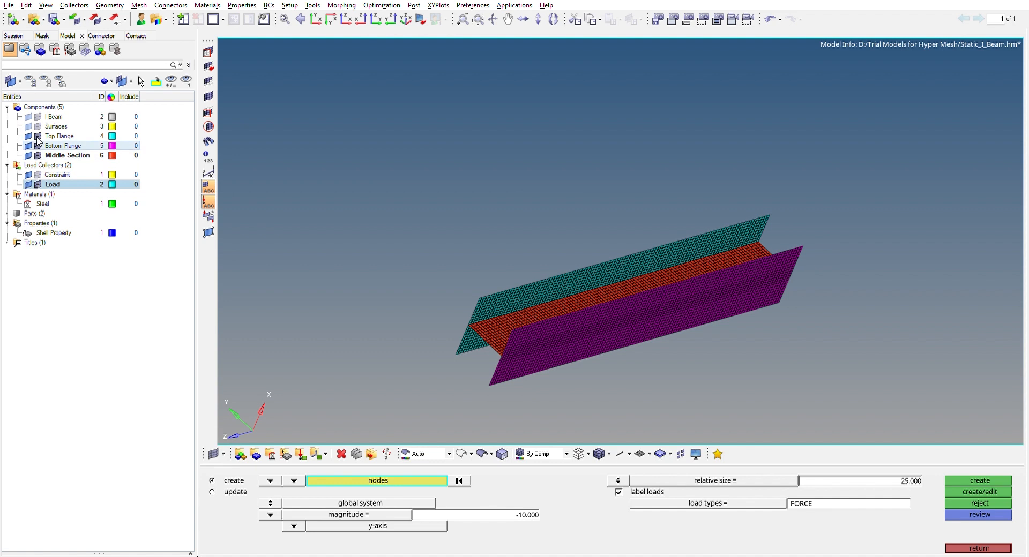
pyautogui.click(38, 155)
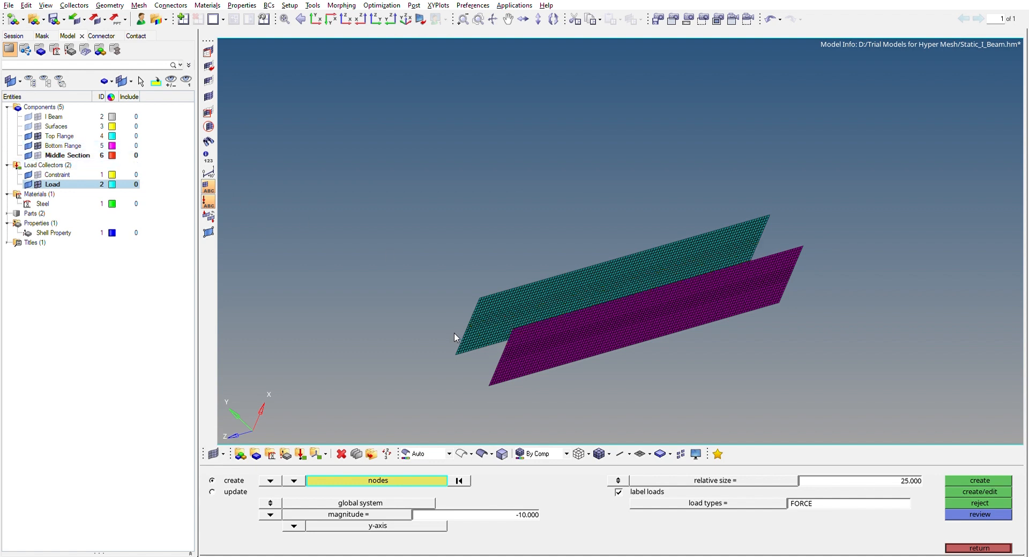
# Box-select a first set of top flange nodes for the force, in two separate areas along its length
pyautogui.scroll(-3, 525, 258)
pyautogui.keyDown('ctrl'); pyautogui.moveTo(525, 259); pyautogui.dragTo(448, 323); pyautogui.keyUp('ctrl')
pyautogui.keyDown('shift'); pyautogui.moveTo(468, 269); pyautogui.dragTo(704, 266); pyautogui.keyUp('shift')
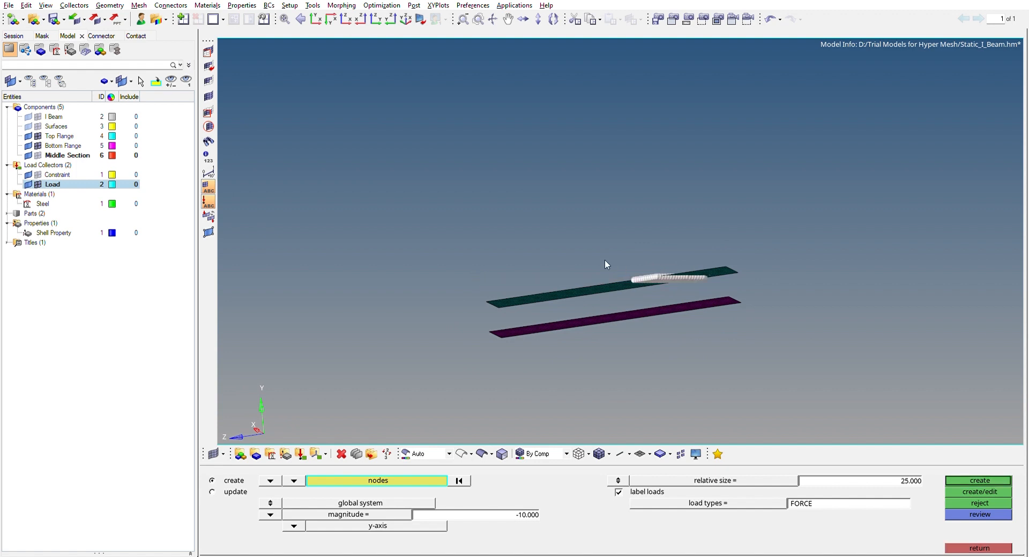
pyautogui.scroll(-3, 605, 261)
pyautogui.keyDown('ctrl'); pyautogui.moveTo(540, 306); pyautogui.dragTo(658, 319); pyautogui.keyUp('ctrl')
pyautogui.scroll(5, 619, 310)
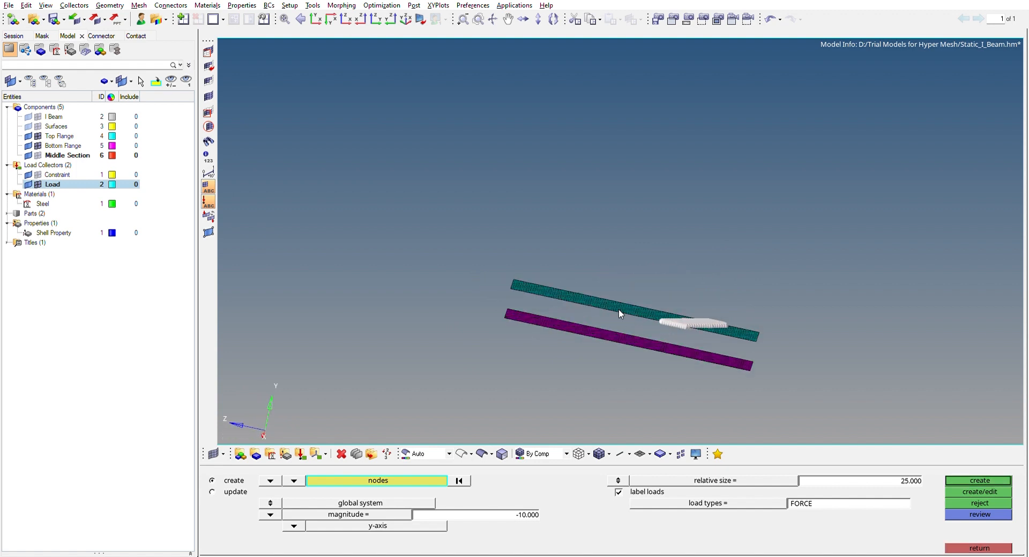
pyautogui.keyDown('shift'); pyautogui.moveTo(428, 213); pyautogui.dragTo(755, 277); pyautogui.keyUp('shift')
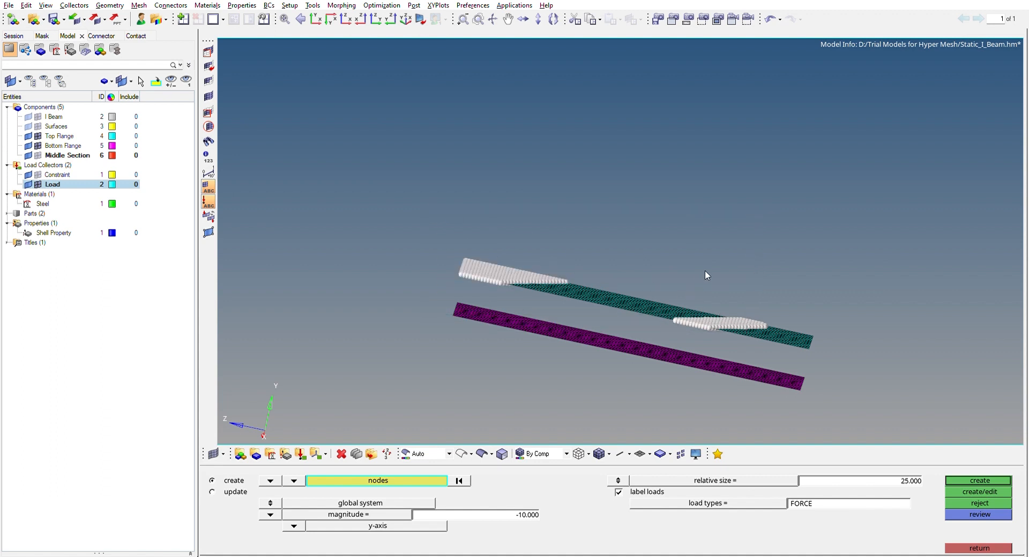
# With the flanges viewed edge-on, extend the box selection to the nodes along the middle stretch of the top flange
pyautogui.scroll(-4, 705, 270)
pyautogui.keyDown('ctrl'); pyautogui.moveTo(872, 268); pyautogui.dragTo(855, 199); pyautogui.keyUp('ctrl')
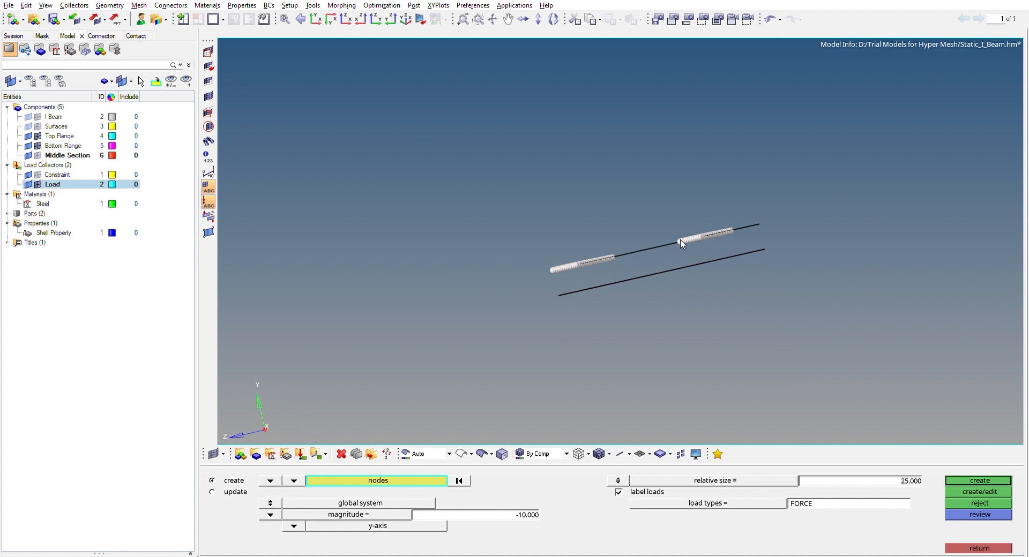
pyautogui.scroll(5, 628, 237)
pyautogui.keyDown('shift'); pyautogui.moveTo(739, 276); pyautogui.dragTo(737, 278); pyautogui.keyUp('shift')
pyautogui.keyDown('shift'); pyautogui.moveTo(608, 178); pyautogui.dragTo(820, 240); pyautogui.keyUp('shift')
pyautogui.scroll(-5, 813, 243)
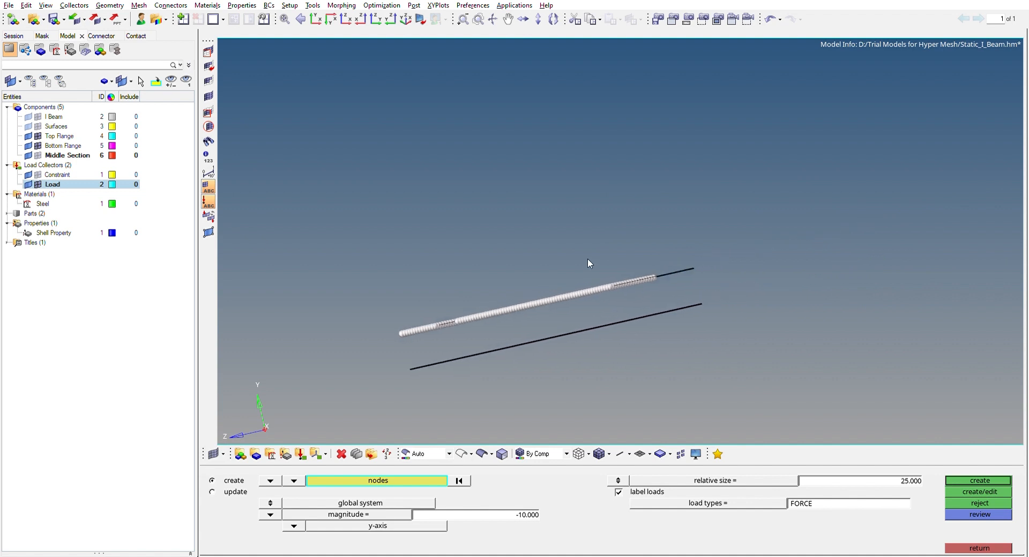
# Add the nodes still missing at the far end and along the edge of the top flange to the force selection
pyautogui.scroll(-3, 595, 295)
pyautogui.moveTo(581, 289)
pyautogui.keyDown('ctrl'); pyautogui.mouseDown()
pyautogui.moveTo(597, 321)
pyautogui.moveTo(584, 359)
pyautogui.moveTo(674, 384)
pyautogui.moveTo(623, 364)
pyautogui.mouseUp(); pyautogui.keyUp('ctrl')
pyautogui.scroll(5, 585, 359)
pyautogui.scroll(-3, 624, 369)
pyautogui.keyDown('ctrl'); pyautogui.moveTo(624, 364); pyautogui.dragTo(599, 318, button='right'); pyautogui.keyUp('ctrl')
pyautogui.keyDown('ctrl'); pyautogui.moveTo(558, 360); pyautogui.dragTo(423, 237); pyautogui.keyUp('ctrl')
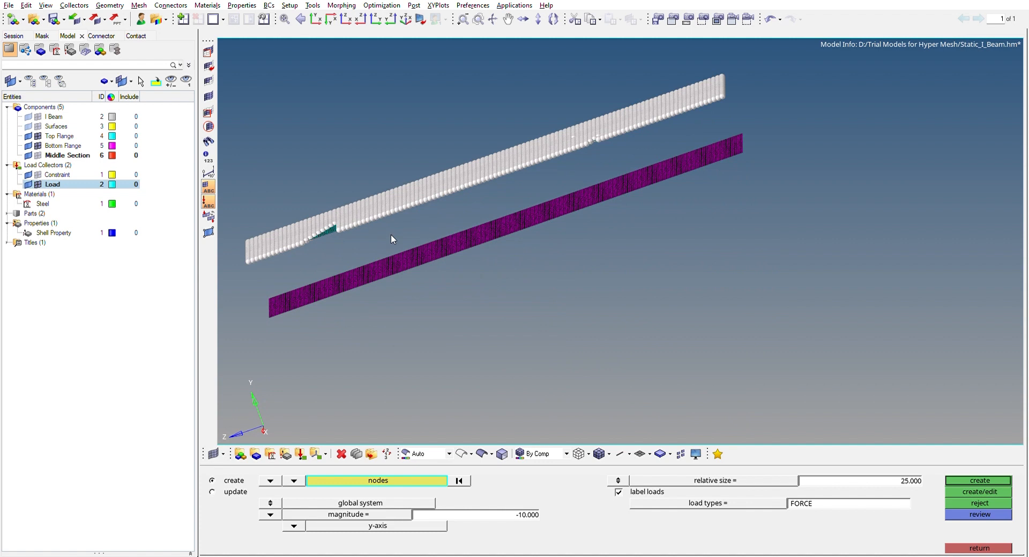
pyautogui.keyDown('shift'); pyautogui.moveTo(260, 195); pyautogui.dragTo(369, 237); pyautogui.keyUp('shift')
pyautogui.keyDown('shift'); pyautogui.moveTo(544, 106); pyautogui.dragTo(554, 198); pyautogui.keyUp('shift')
pyautogui.keyDown('ctrl'); pyautogui.scroll(-2, 594, 177); pyautogui.keyUp('ctrl')
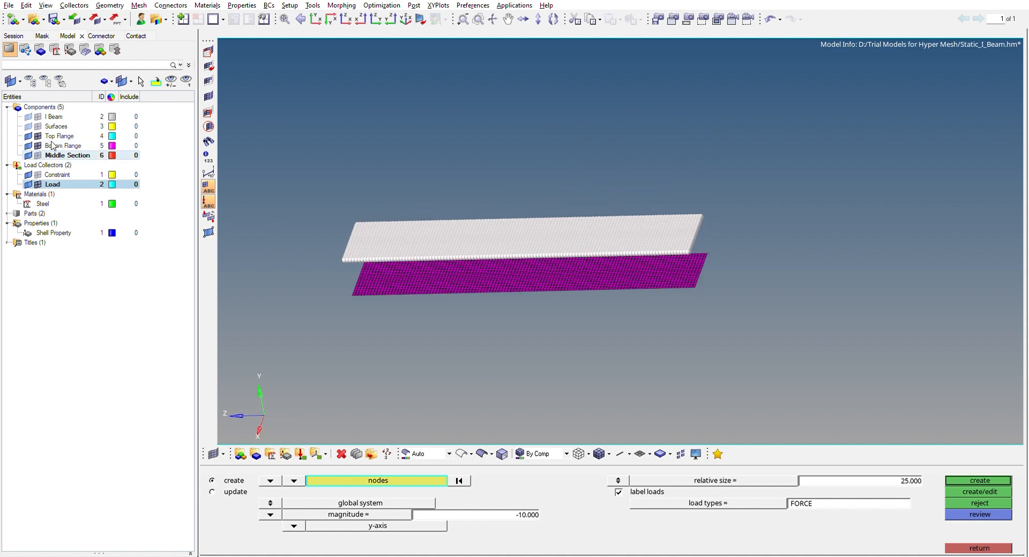
# Inspect the selected top flange nodes from several sides and display the middle section mesh again
pyautogui.keyDown('ctrl'); pyautogui.moveTo(506, 281); pyautogui.dragTo(622, 294); pyautogui.keyUp('ctrl')
pyautogui.keyDown('ctrl'); pyautogui.moveTo(693, 311); pyautogui.dragTo(523, 346); pyautogui.keyUp('ctrl')
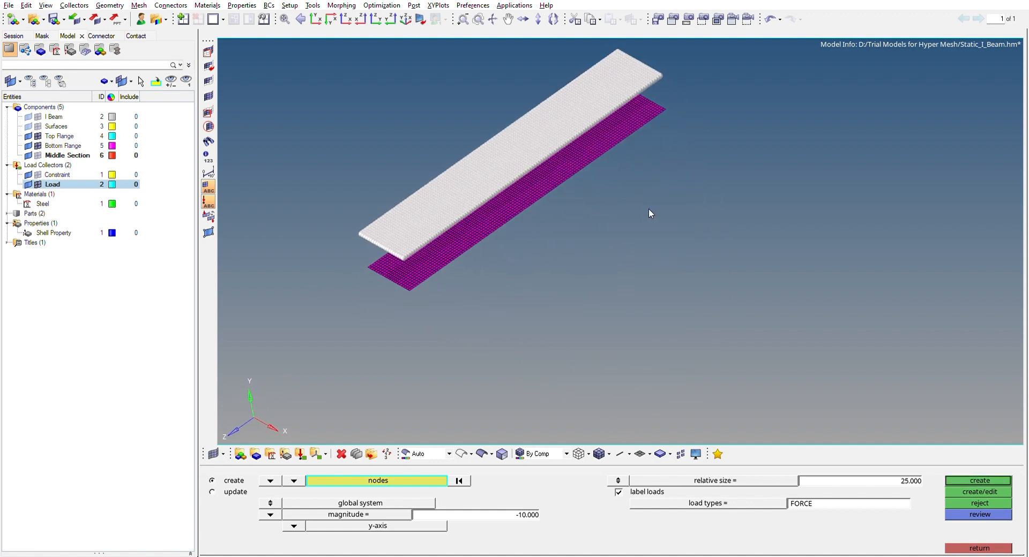
pyautogui.keyDown('ctrl'); pyautogui.moveTo(692, 263); pyautogui.dragTo(728, 330, button='right'); pyautogui.keyUp('ctrl')
pyautogui.keyDown('ctrl'); pyautogui.moveTo(534, 315); pyautogui.dragTo(484, 292); pyautogui.keyUp('ctrl')
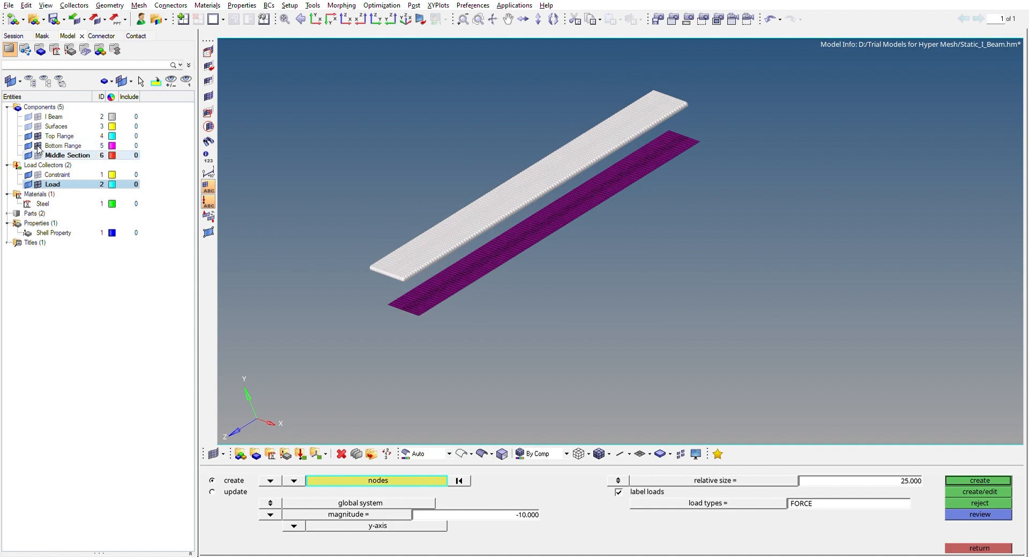
pyautogui.click(38, 155)
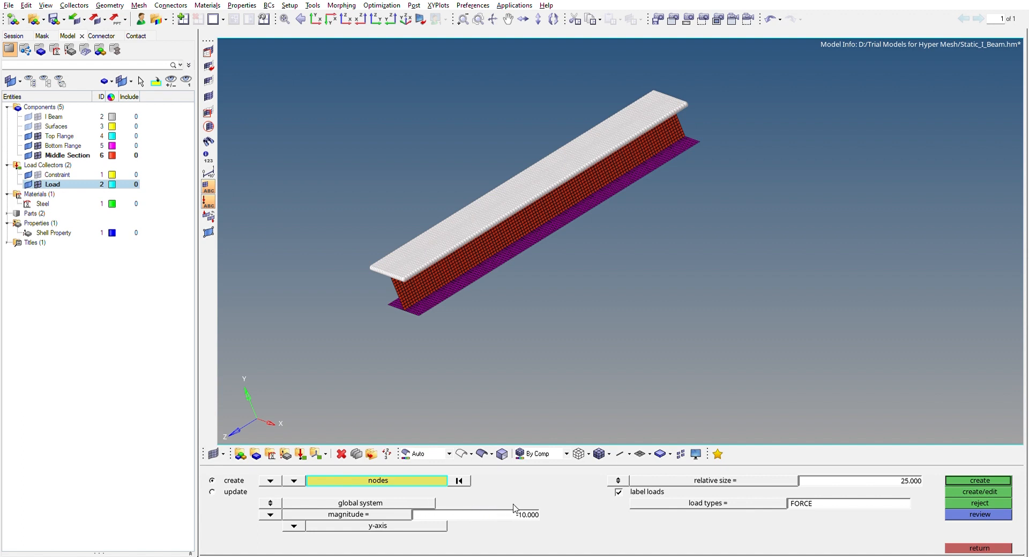
# Create forces with magnitude -10 along the y-axis on the selected top flange nodes
pyautogui.keyDown('ctrl'); pyautogui.moveTo(323, 196); pyautogui.dragTo(386, 137); pyautogui.keyUp('ctrl')
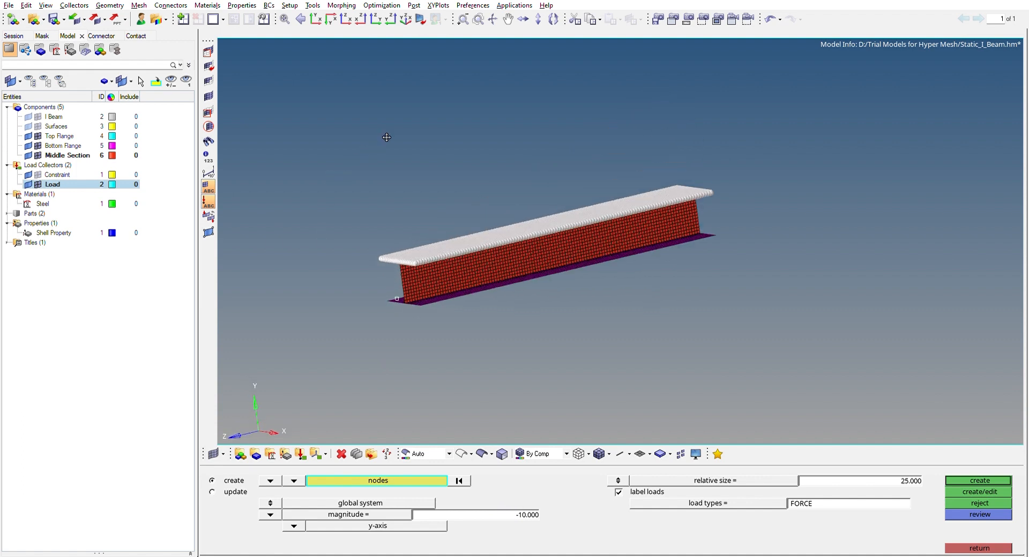
pyautogui.click(514, 512)
pyautogui.press('BackSpace')
pyautogui.write('-10')
pyautogui.press('Return')
pyautogui.click(524, 505)
pyautogui.write('-10')
pyautogui.press('Return')
pyautogui.keyDown('ctrl'); pyautogui.moveTo(577, 286); pyautogui.dragTo(538, 326); pyautogui.keyUp('ctrl')
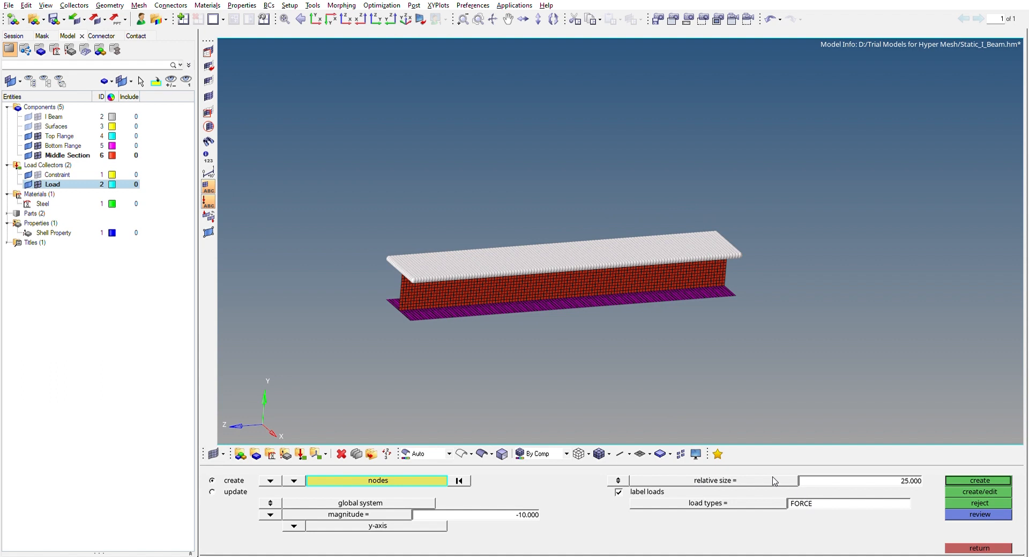
pyautogui.click(976, 480)
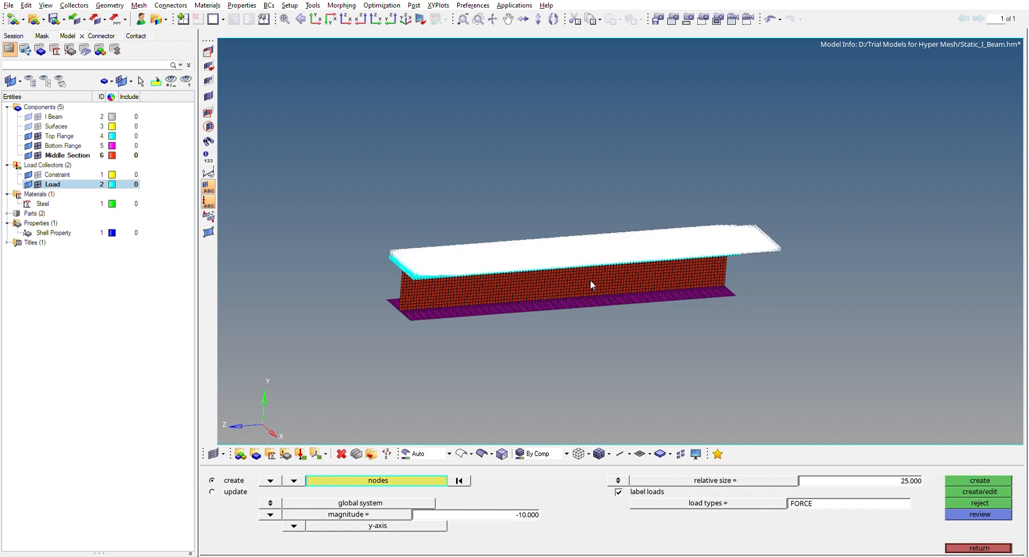
# Leave the forces command after inspecting the force arrows and labels up close, and display the constraints again
pyautogui.scroll(6, 420, 248)
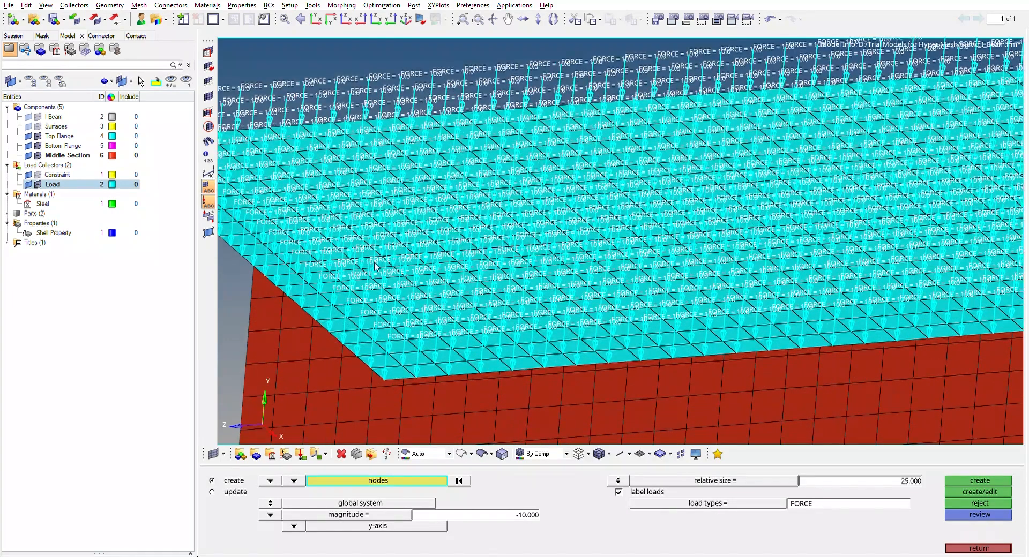
pyautogui.scroll(2, 375, 265)
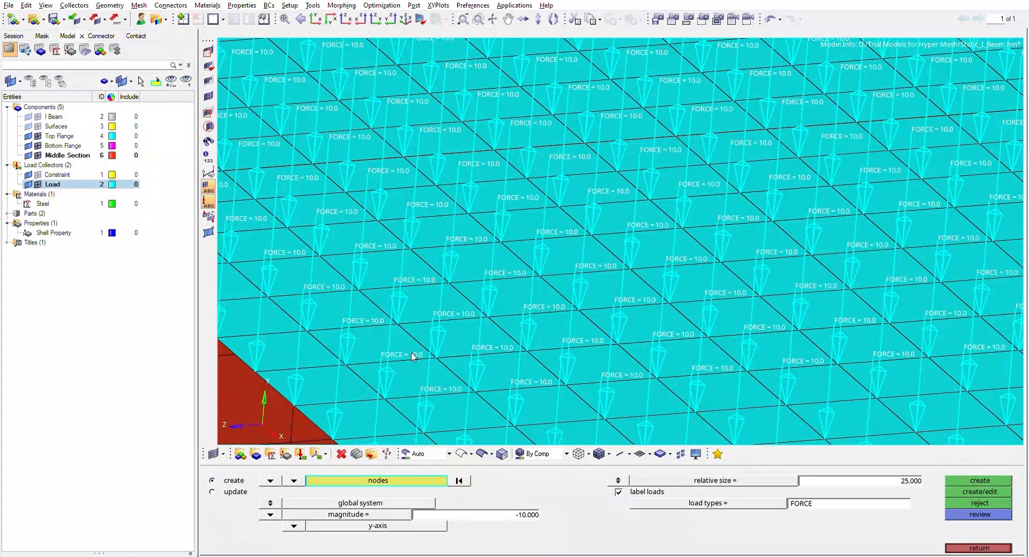
pyautogui.scroll(-8, 412, 357)
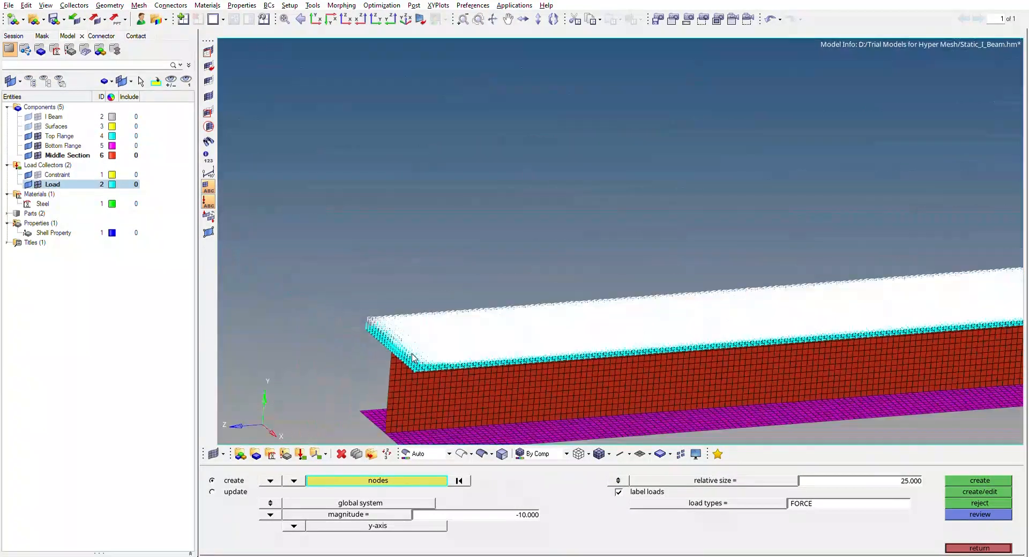
pyautogui.scroll(-2, 412, 354)
pyautogui.keyDown('ctrl'); pyautogui.moveTo(640, 344); pyautogui.dragTo(658, 185, button='right'); pyautogui.keyUp('ctrl')
pyautogui.keyDown('ctrl'); pyautogui.moveTo(658, 184); pyautogui.dragTo(606, 184); pyautogui.keyUp('ctrl')
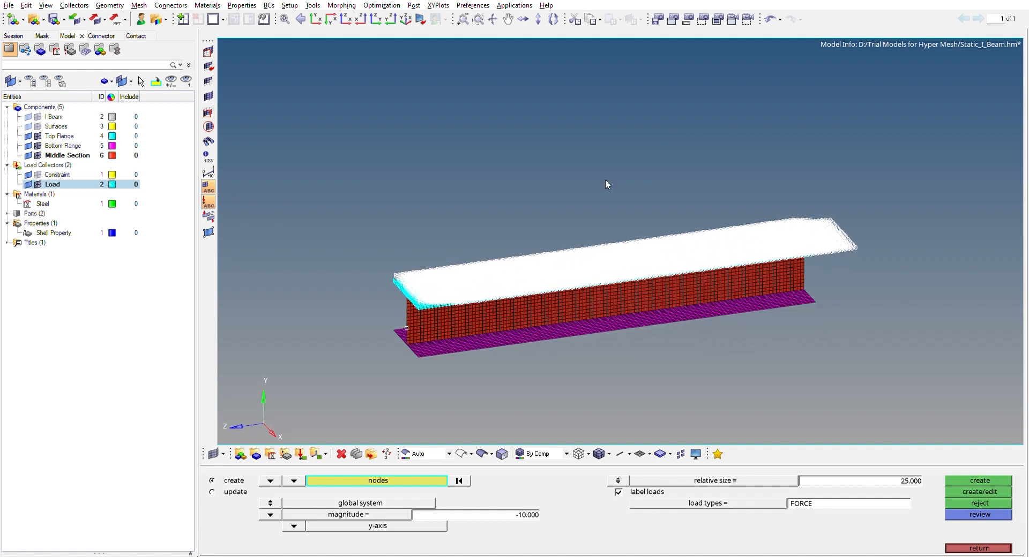
pyautogui.click(964, 547)
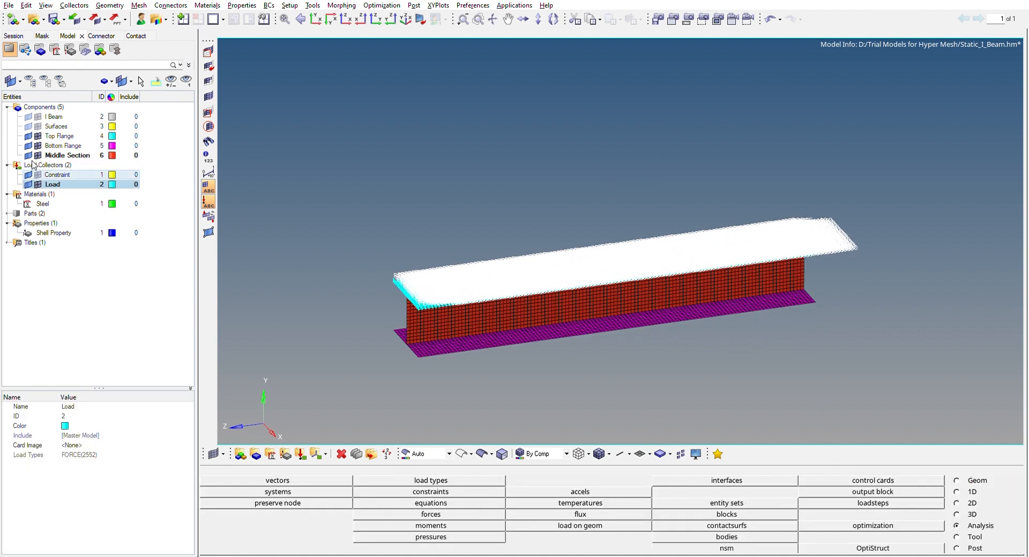
pyautogui.click(37, 175)
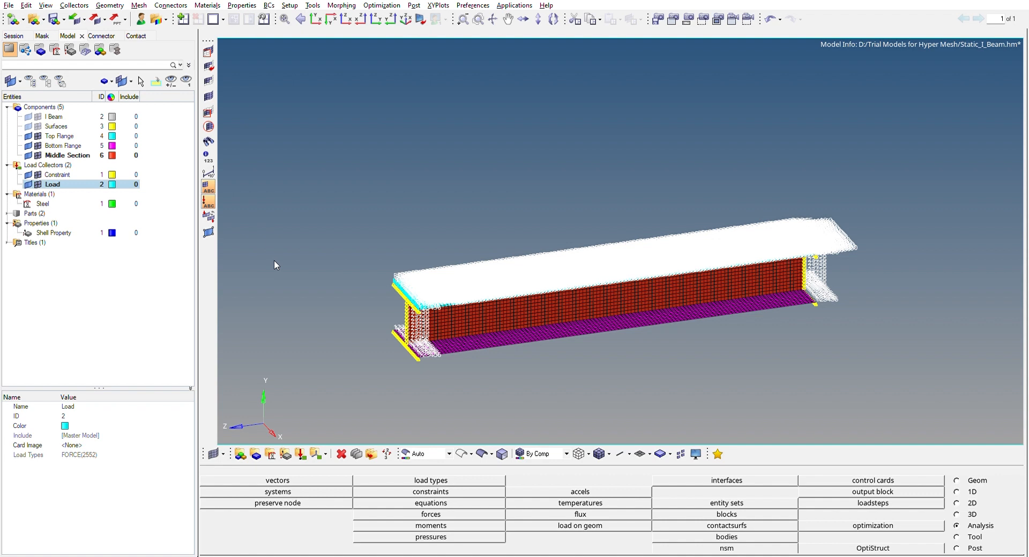
# Create a load step and name it Static
pyautogui.click(49, 274)
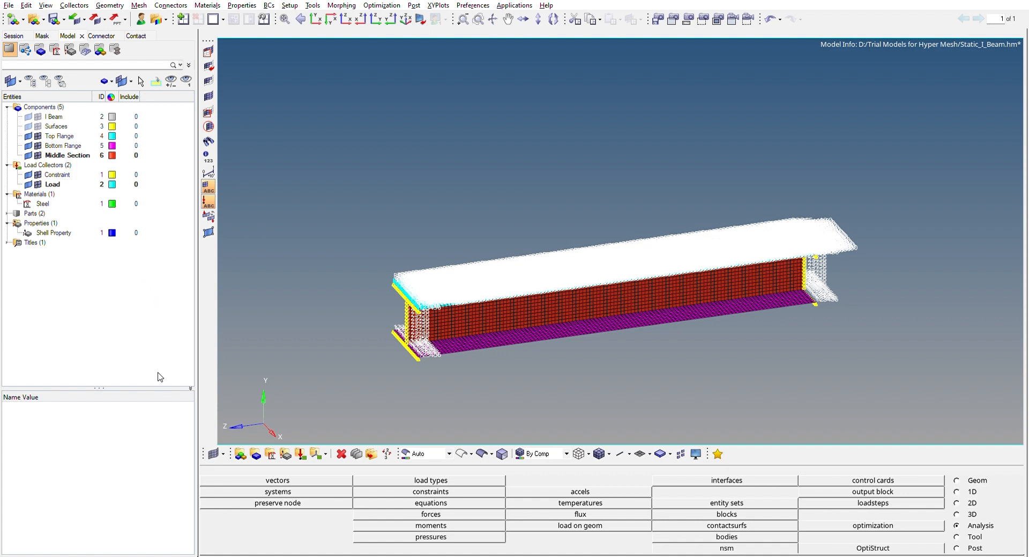
pyautogui.click(159, 392)
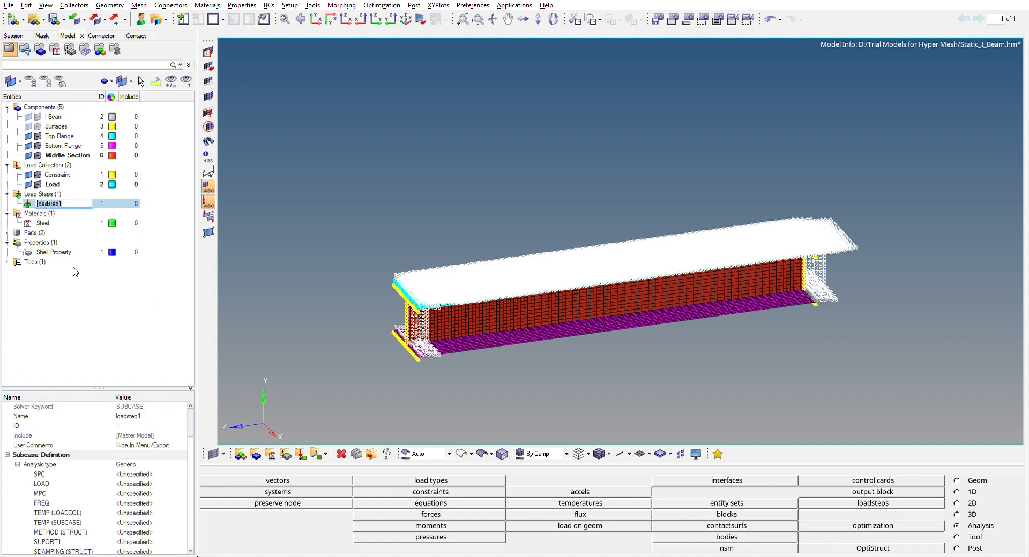
pyautogui.click(80, 203)
pyautogui.write('Static')
pyautogui.press('Return')
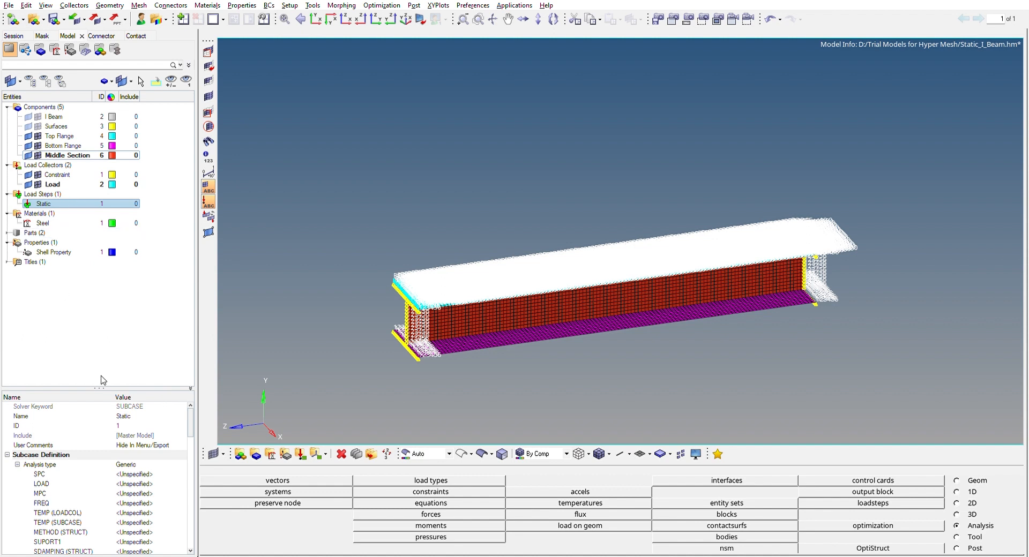
# Set the Static load step's analysis type to Linear Static and assign the Constraint load collector as its SPC
pyautogui.moveTo(105, 375); pyautogui.dragTo(113, 304)
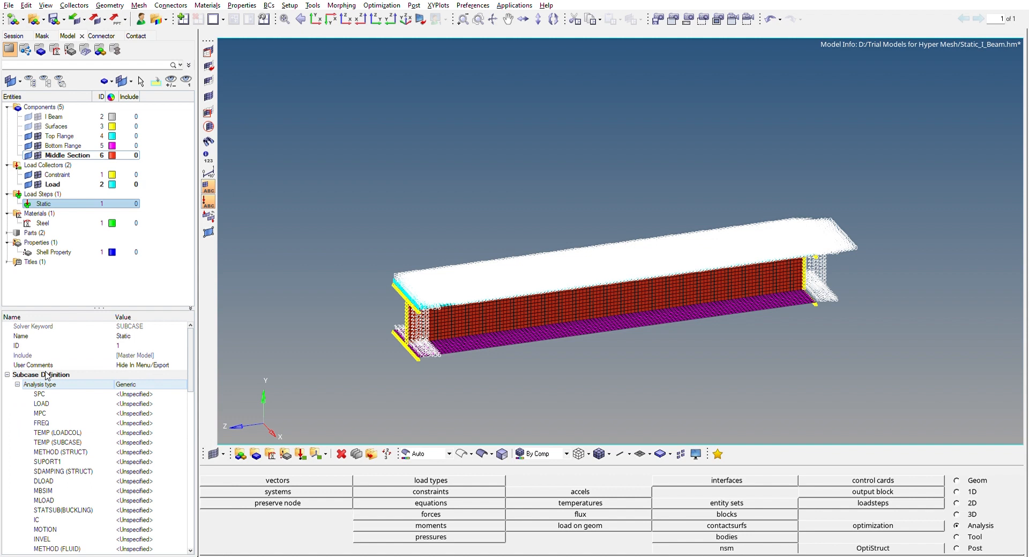
pyautogui.click(142, 383)
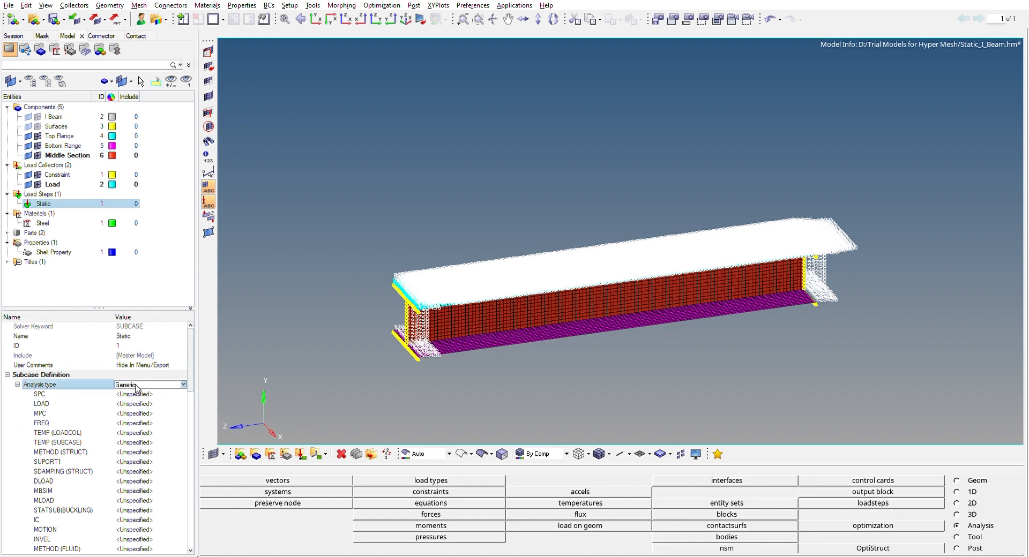
pyautogui.click(137, 386)
pyautogui.click(140, 395)
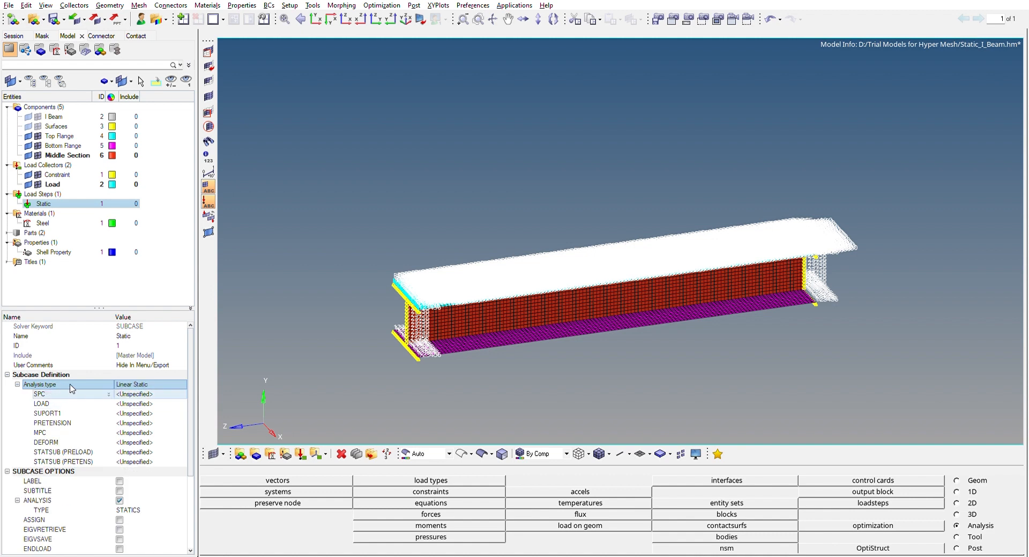
pyautogui.click(132, 390)
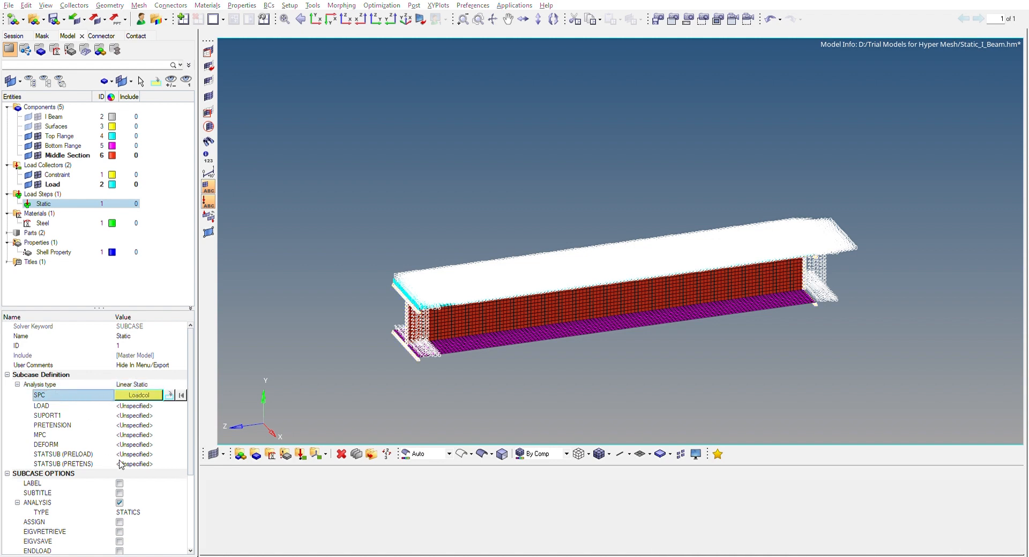
pyautogui.click(127, 508)
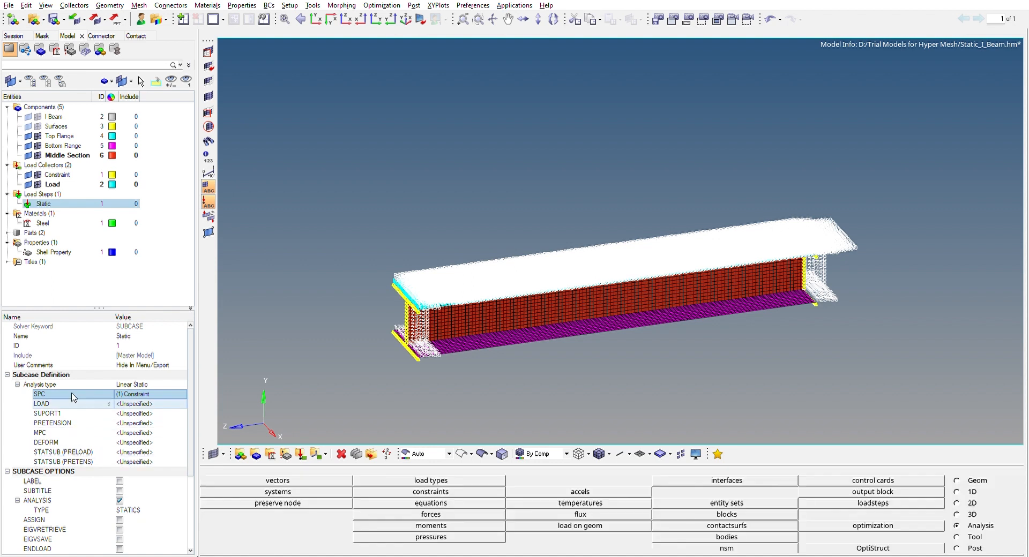
# Assign the Load load collector as the Static load step's LOAD
pyautogui.click(136, 402)
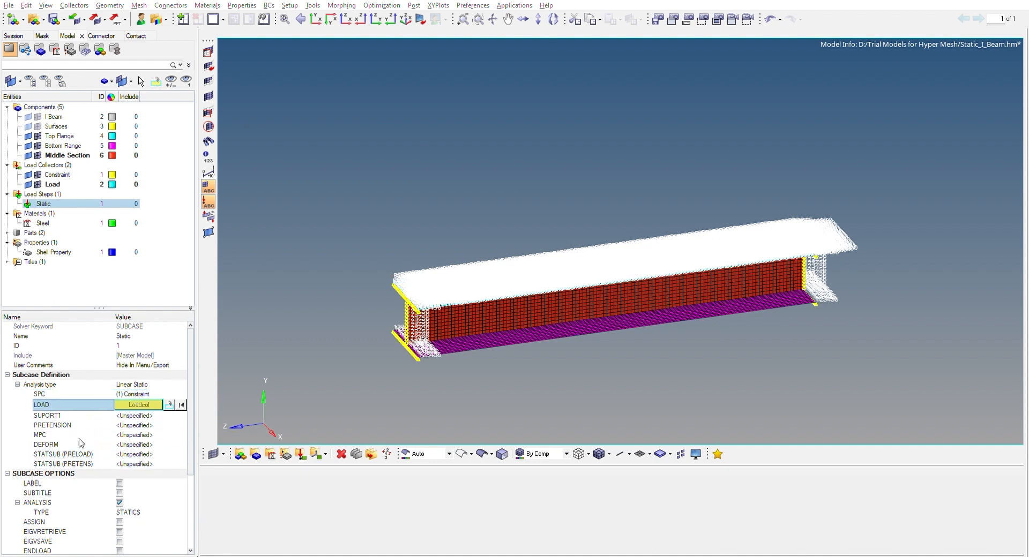
pyautogui.click(132, 508)
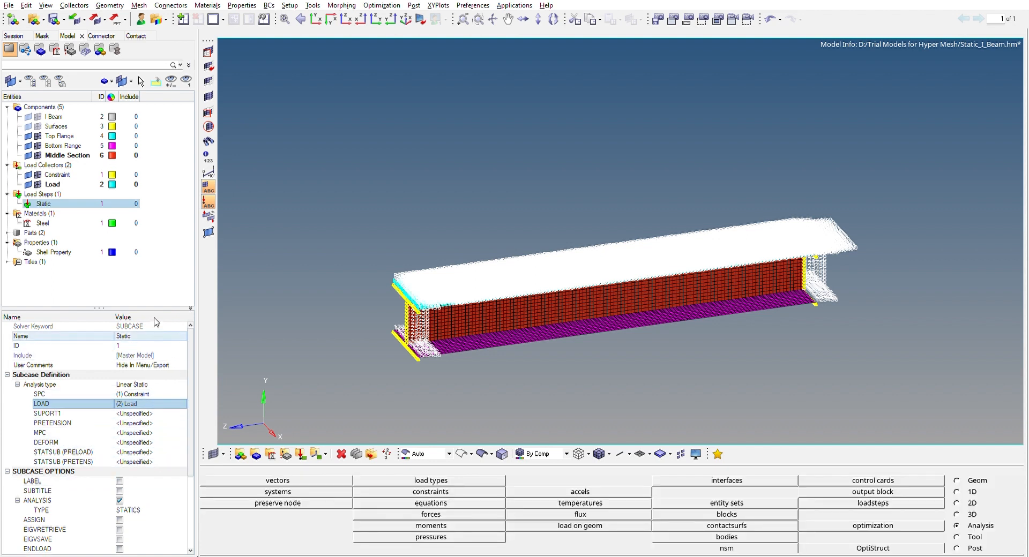
pyautogui.click(138, 278)
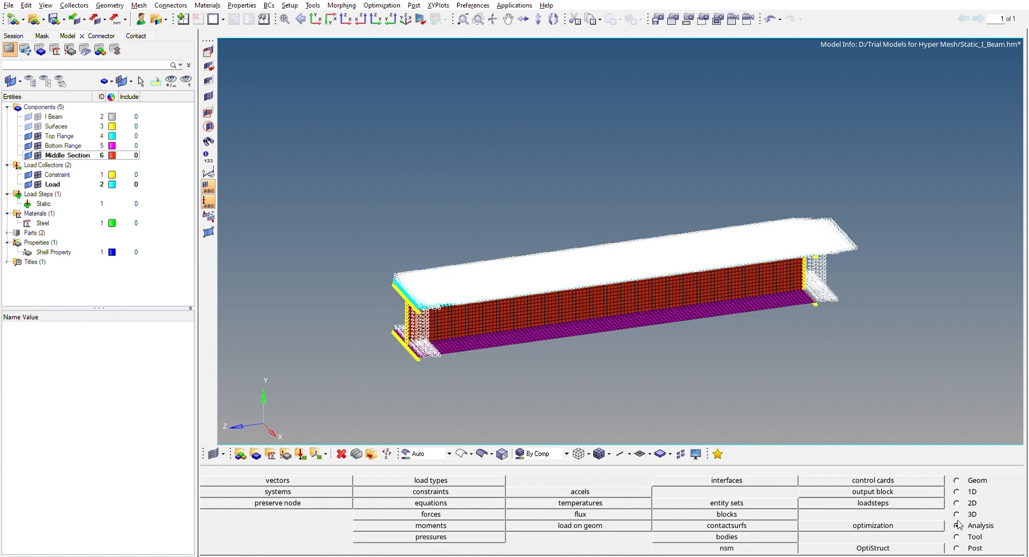
# Run the OptiStruct solver on Static_I_Beam.fem with the run option set to analysis, overwriting the existing file
pyautogui.click(928, 546)
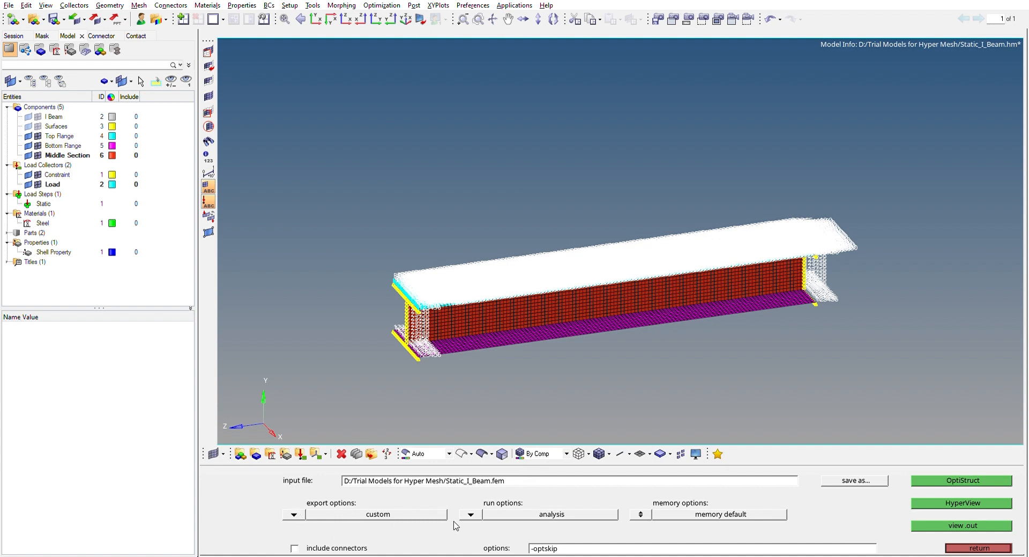
pyautogui.click(474, 515)
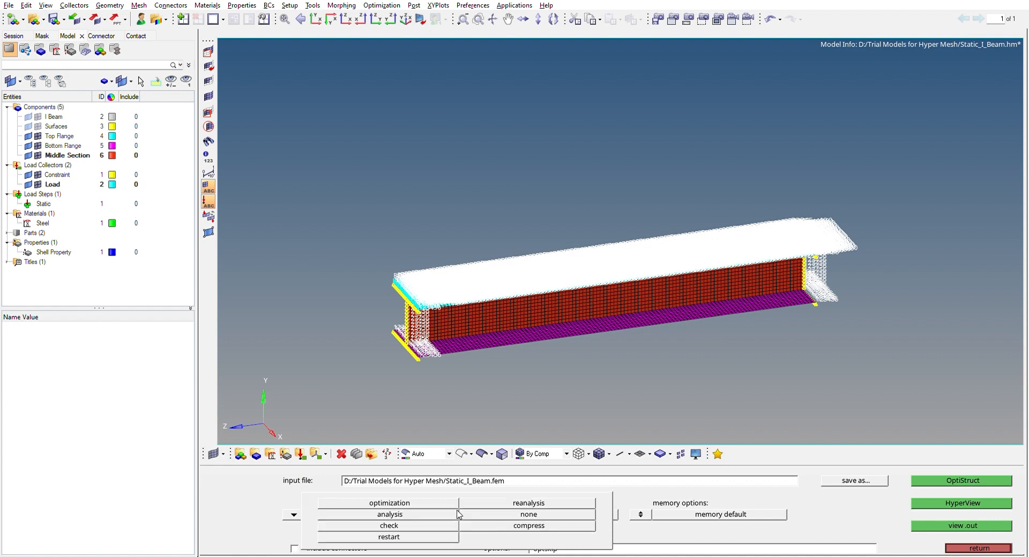
pyautogui.click(428, 514)
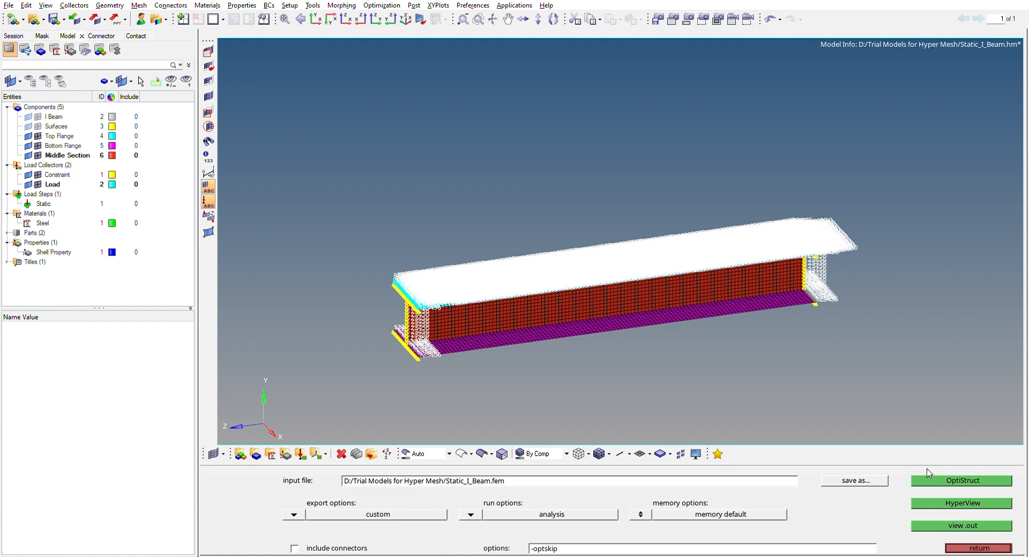
pyautogui.click(919, 480)
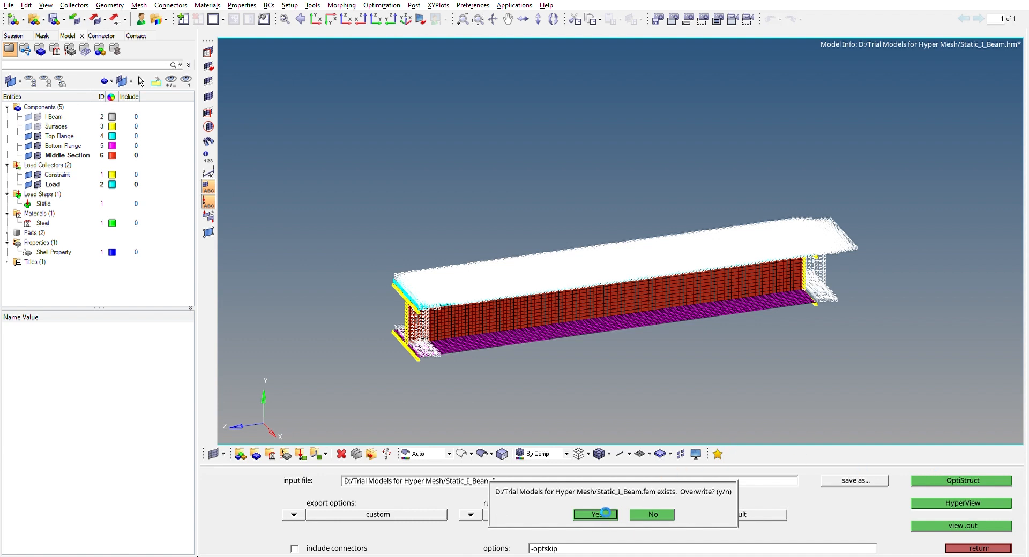
pyautogui.click(605, 515)
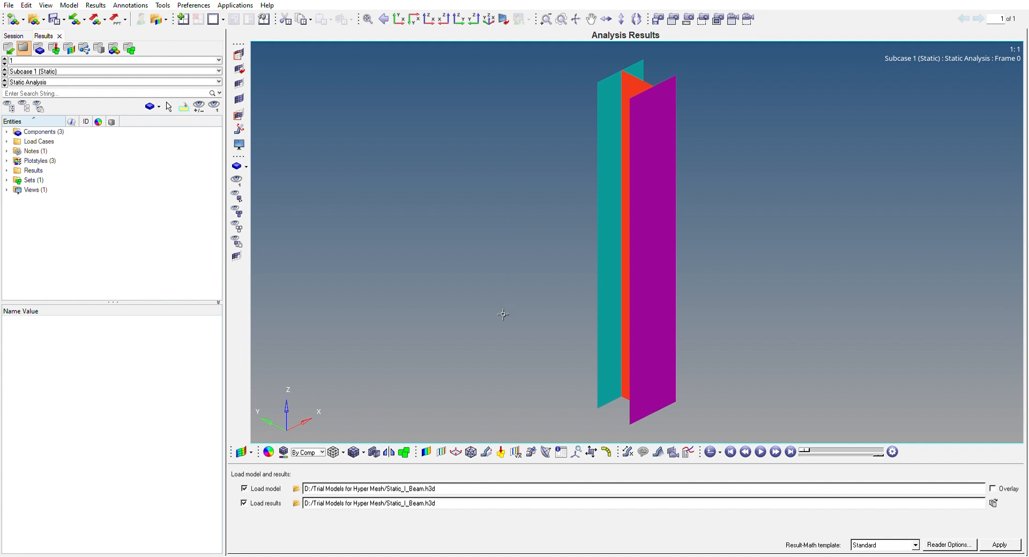
# In the HyperView results of the Static subcase, plot a contour of the displacement magnitude on the beam
pyautogui.click(426, 452)
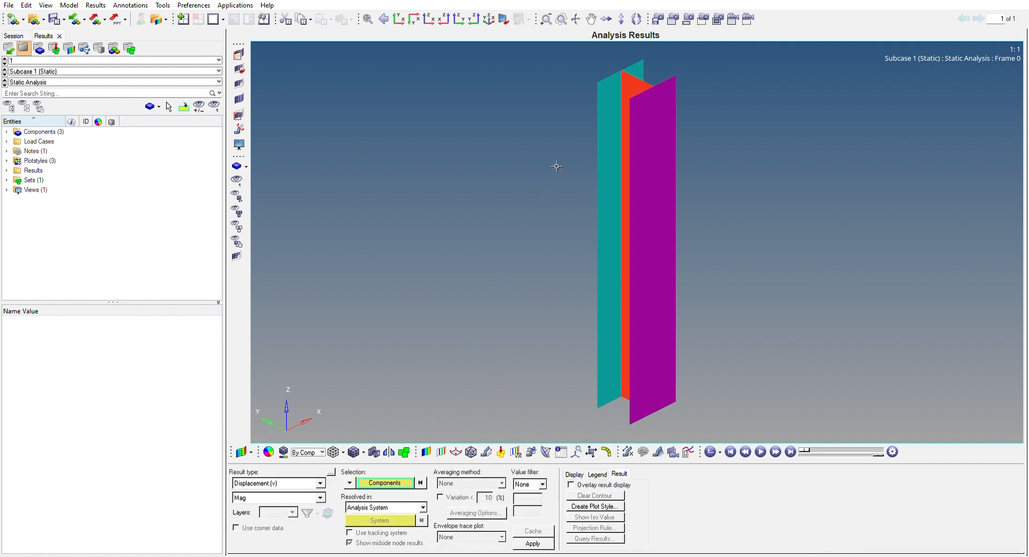
pyautogui.moveTo(551, 139)
pyautogui.keyDown('ctrl'); pyautogui.mouseDown()
pyautogui.moveTo(633, 117)
pyautogui.moveTo(811, 192)
pyautogui.moveTo(638, 164)
pyautogui.moveTo(766, 162)
pyautogui.mouseUp(); pyautogui.keyUp('ctrl')
pyautogui.click(532, 543)
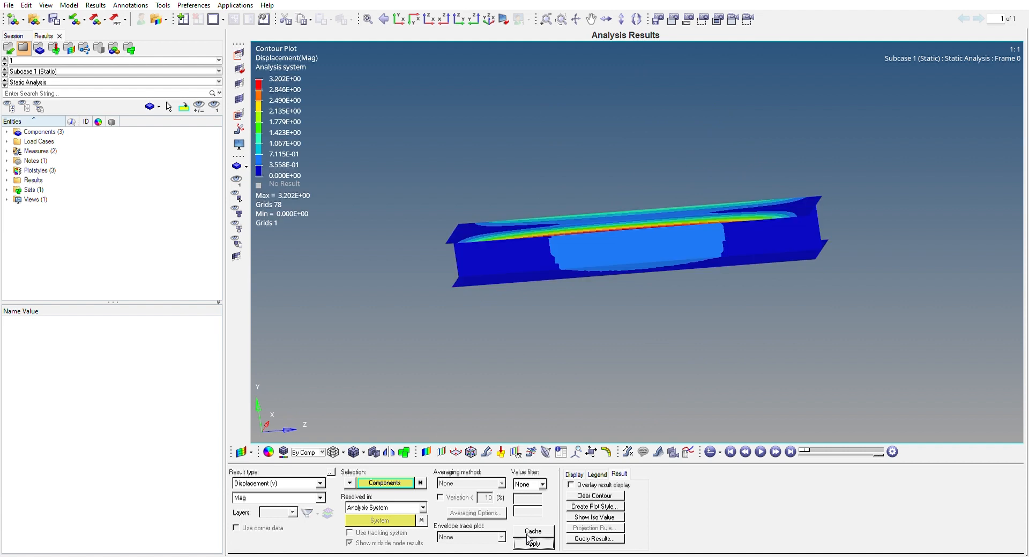
# Change the contour plot to Element Stresses (2D & 3D) with the vonMises component and Max layers
pyautogui.moveTo(512, 346)
pyautogui.keyDown('ctrl'); pyautogui.mouseDown()
pyautogui.moveTo(841, 259)
pyautogui.moveTo(777, 257)
pyautogui.moveTo(696, 225)
pyautogui.moveTo(585, 145)
pyautogui.moveTo(657, 274)
pyautogui.mouseUp(); pyautogui.keyUp('ctrl')
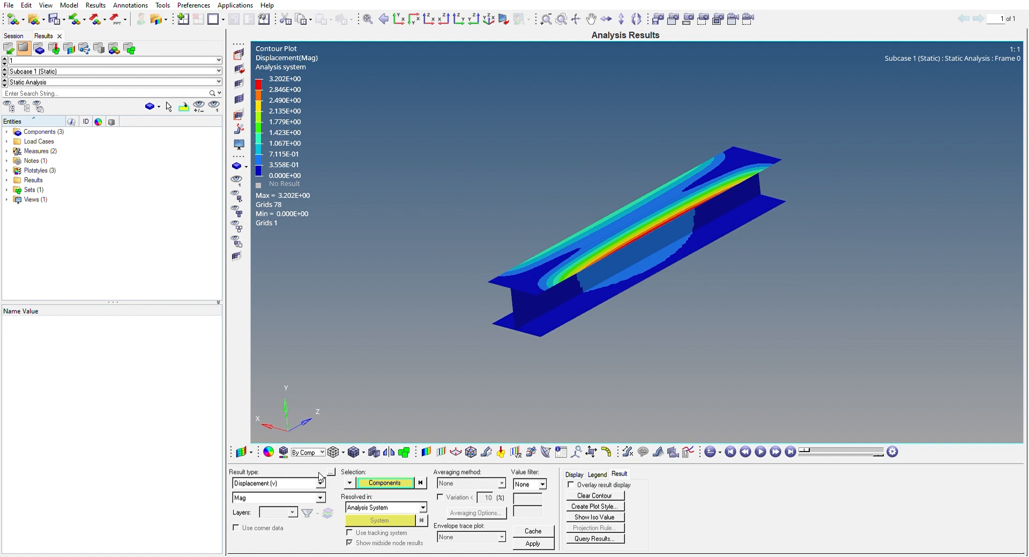
pyautogui.click(307, 488)
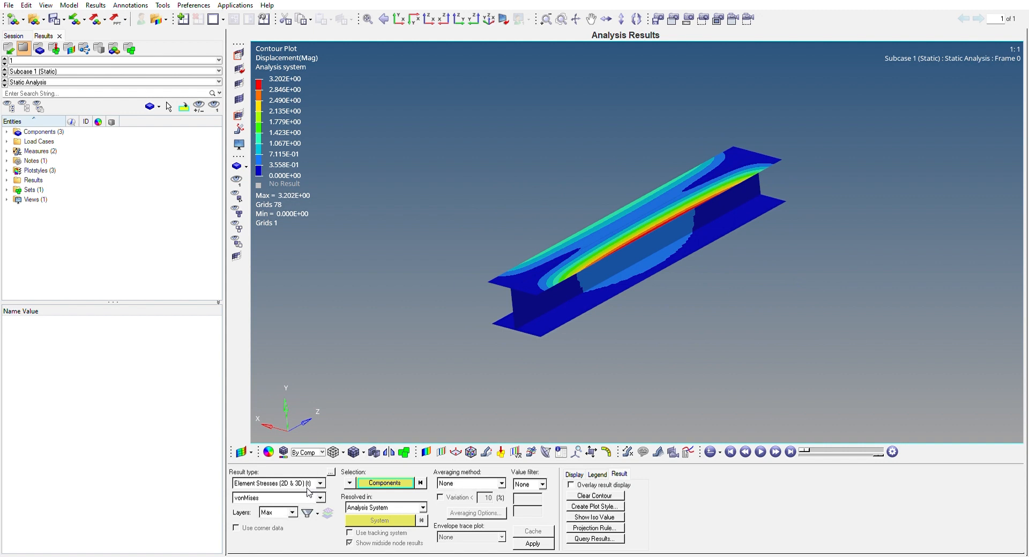
pyautogui.click(532, 543)
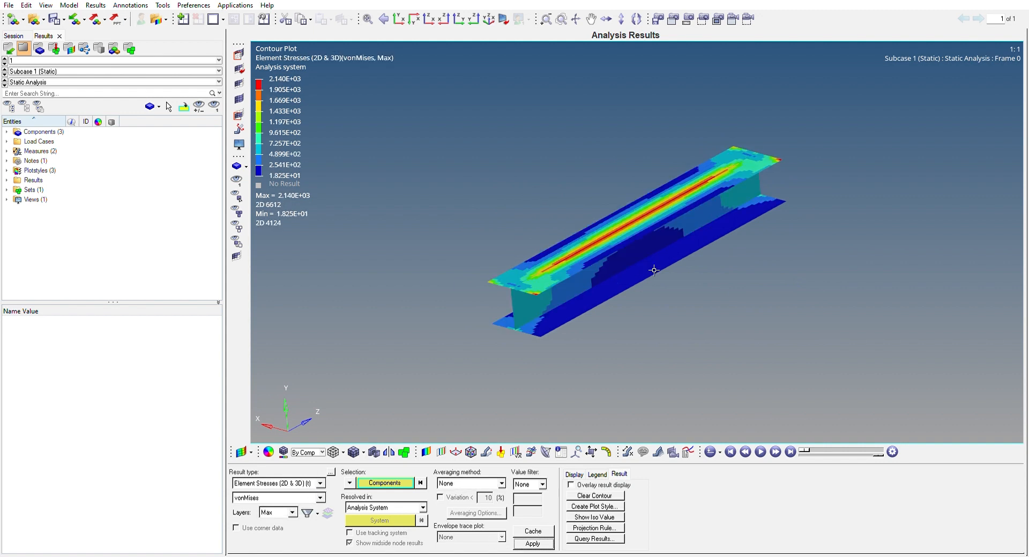
# Examine the von Mises stress distribution across the I-beam's flanges and web, up close and from several angles
pyautogui.moveTo(578, 251)
pyautogui.keyDown('ctrl'); pyautogui.mouseDown()
pyautogui.moveTo(470, 152)
pyautogui.moveTo(729, 357)
pyautogui.moveTo(696, 322)
pyautogui.moveTo(655, 392)
pyautogui.moveTo(760, 265)
pyautogui.moveTo(705, 148)
pyautogui.moveTo(654, 267)
pyautogui.moveTo(684, 328)
pyautogui.moveTo(728, 285)
pyautogui.mouseUp(); pyautogui.keyUp('ctrl')
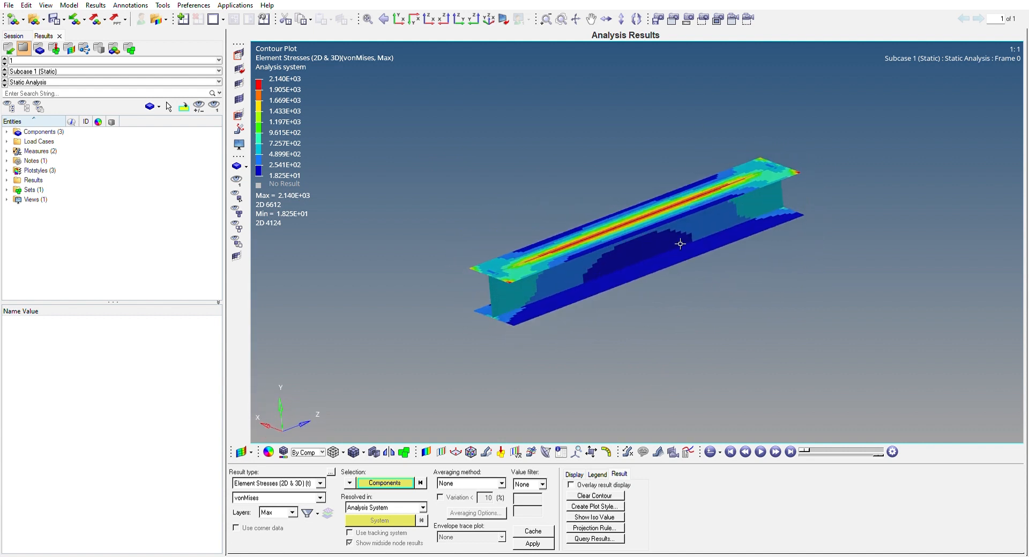
pyautogui.keyDown('ctrl'); pyautogui.scroll(10, 655, 197); pyautogui.keyUp('ctrl')
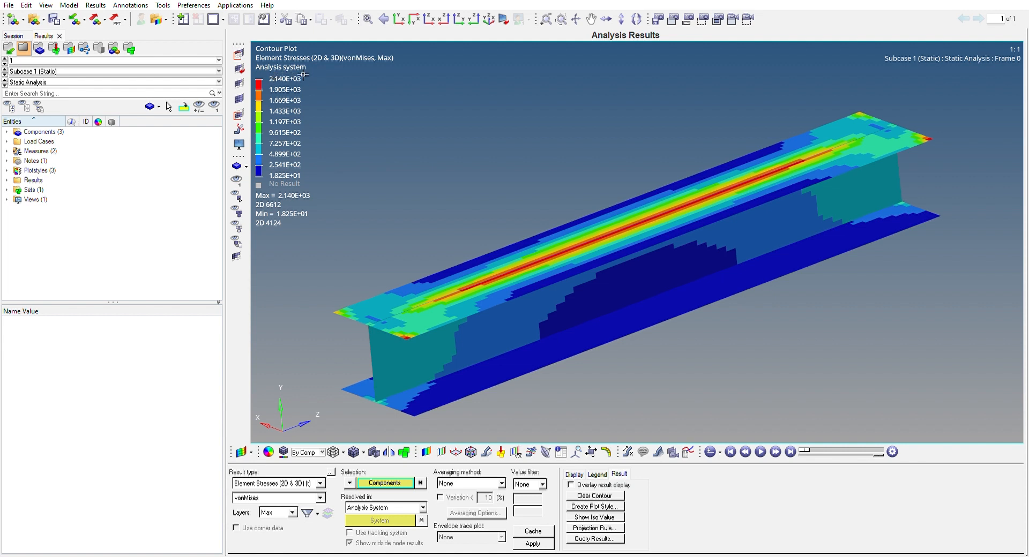
pyautogui.scroll(-2, 517, 97)
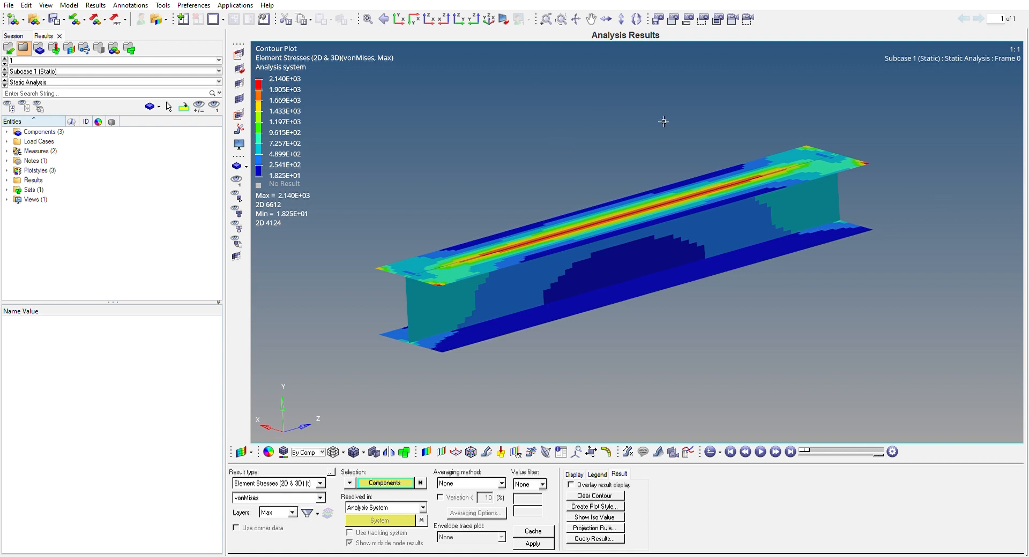
pyautogui.keyDown('ctrl'); pyautogui.moveTo(681, 143); pyautogui.dragTo(574, 167); pyautogui.keyUp('ctrl')
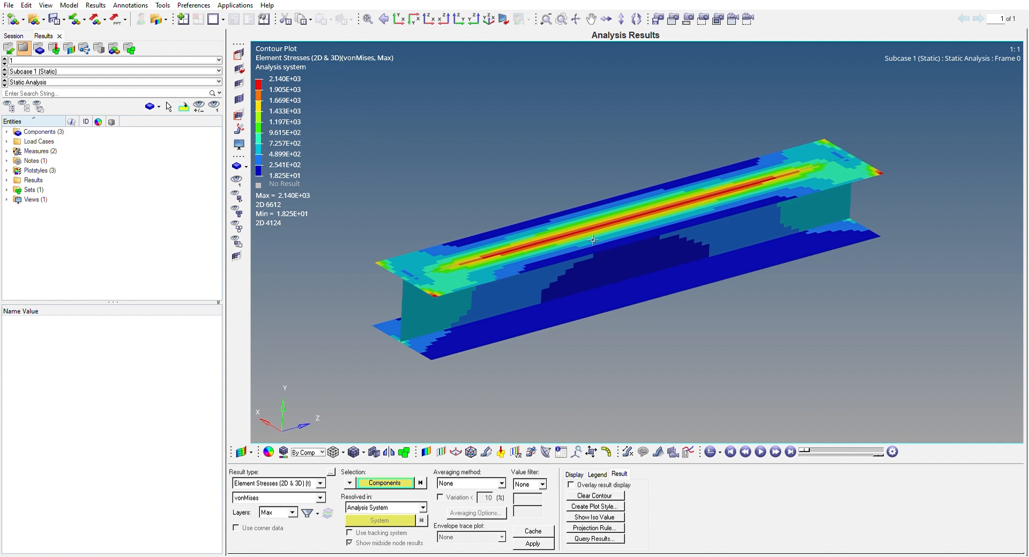
pyautogui.keyDown('ctrl'); pyautogui.moveTo(599, 220); pyautogui.dragTo(732, 140); pyautogui.keyUp('ctrl')
pyautogui.keyDown('ctrl'); pyautogui.moveTo(637, 169); pyautogui.dragTo(552, 231); pyautogui.keyUp('ctrl')
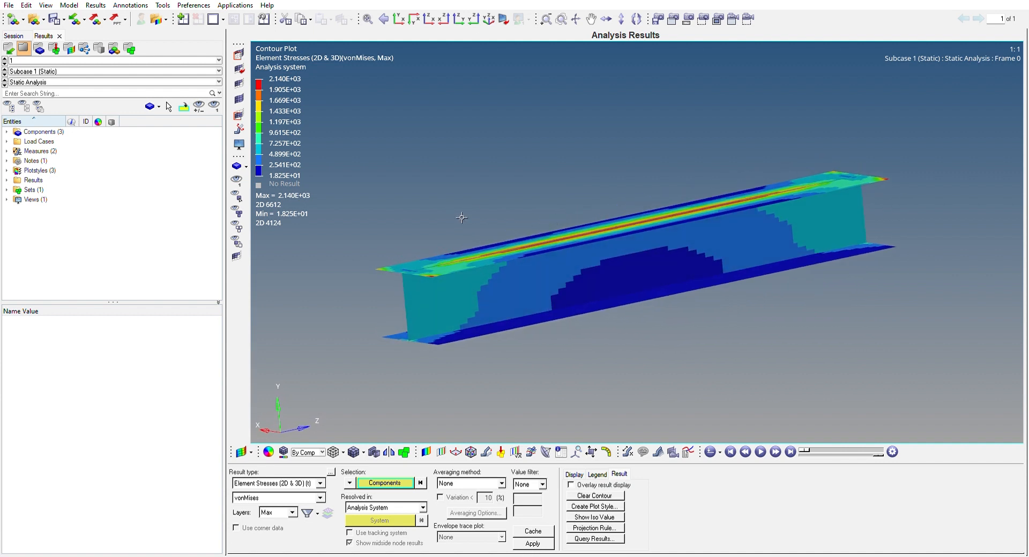
pyautogui.keyDown('ctrl'); pyautogui.moveTo(419, 229); pyautogui.dragTo(446, 210); pyautogui.keyUp('ctrl')
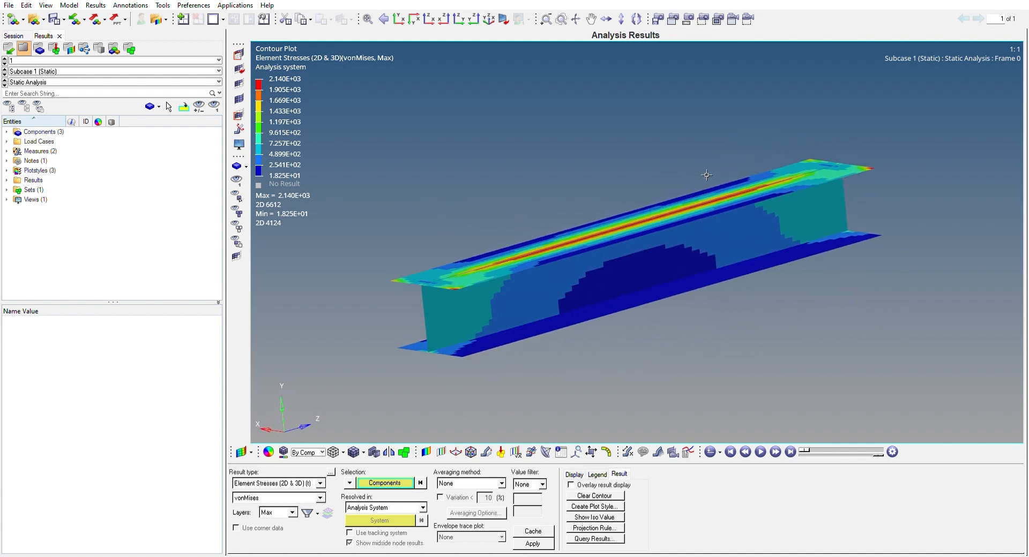